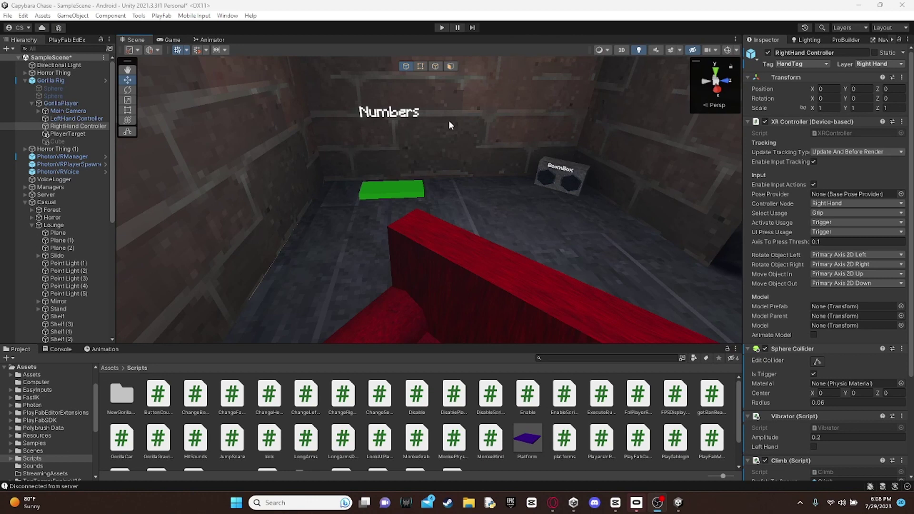
Start play mode and fly the Scene view around the room.
{"action": "scroll", "coordinate": [429, 157], "scroll_direction": "up", "scroll_amount": 5}
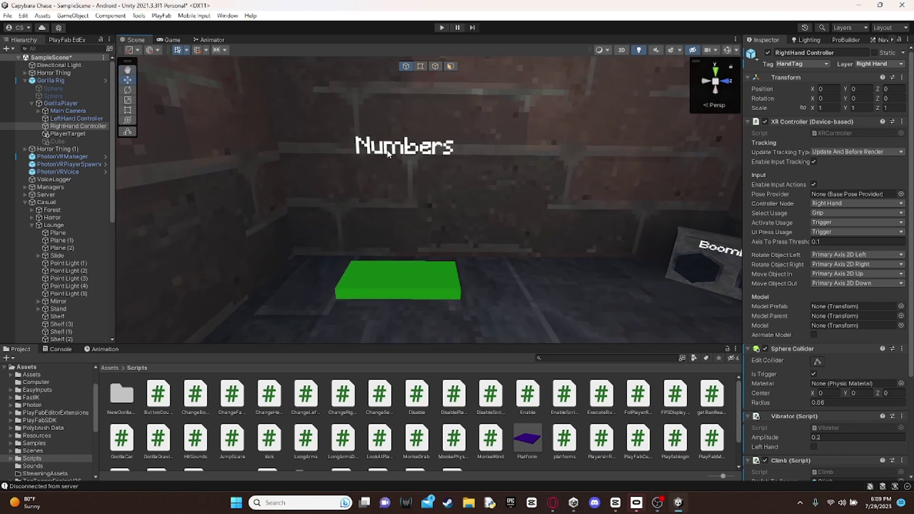
{"action": "right_click_drag", "start_coordinate": [428, 180], "coordinate": [452, 212]}
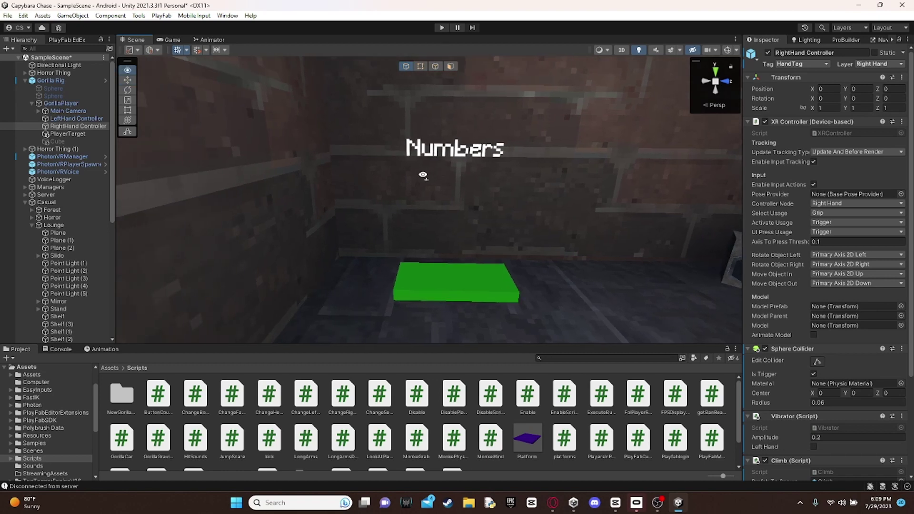
{"action": "left_click", "coordinate": [441, 27]}
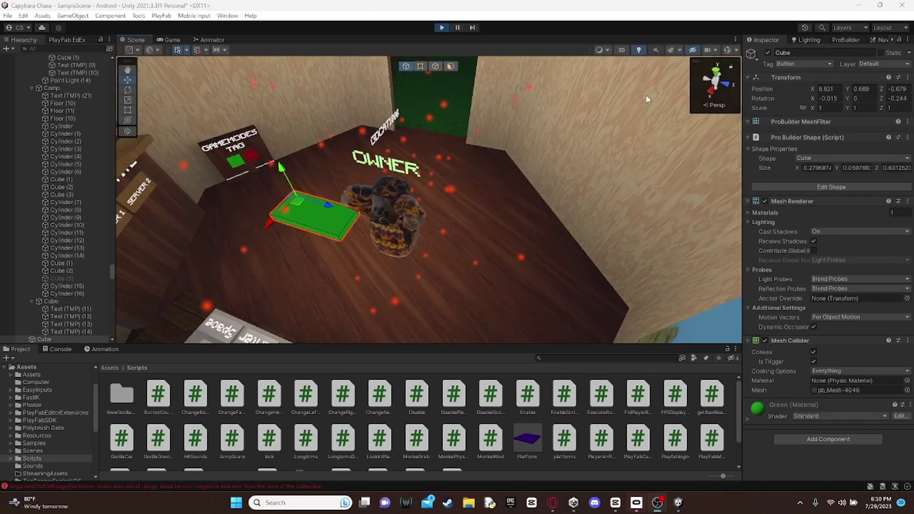
{"action": "mouse_move", "coordinate": [447, 200]}
{"action": "right_mouse_down"}
{"action": "mouse_move", "coordinate": [472, 174]}
{"action": "mouse_move", "coordinate": [343, 158]}
{"action": "right_mouse_up"}
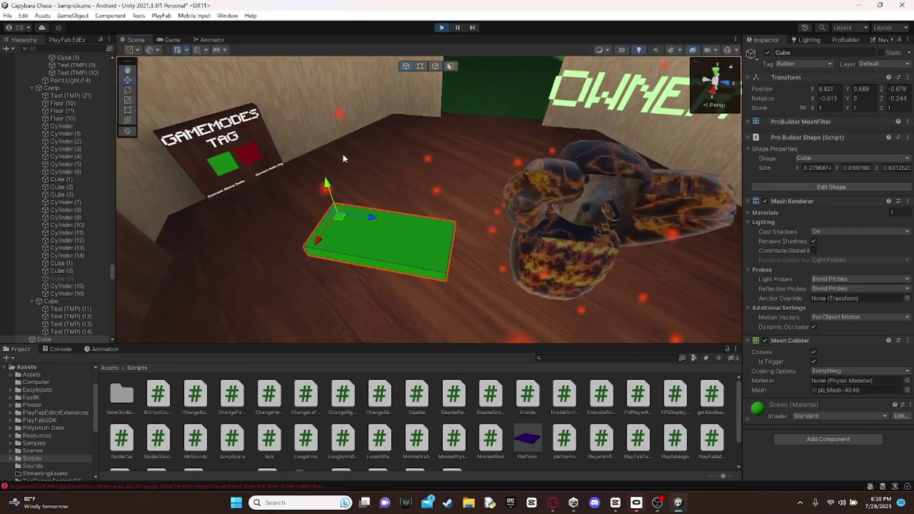
{"action": "scroll", "coordinate": [53, 258], "scroll_direction": "down", "scroll_amount": 5}
{"action": "scroll", "coordinate": [53, 259], "scroll_direction": "down", "scroll_amount": 5}
{"action": "scroll", "coordinate": [54, 258], "scroll_direction": "down", "scroll_amount": 5}
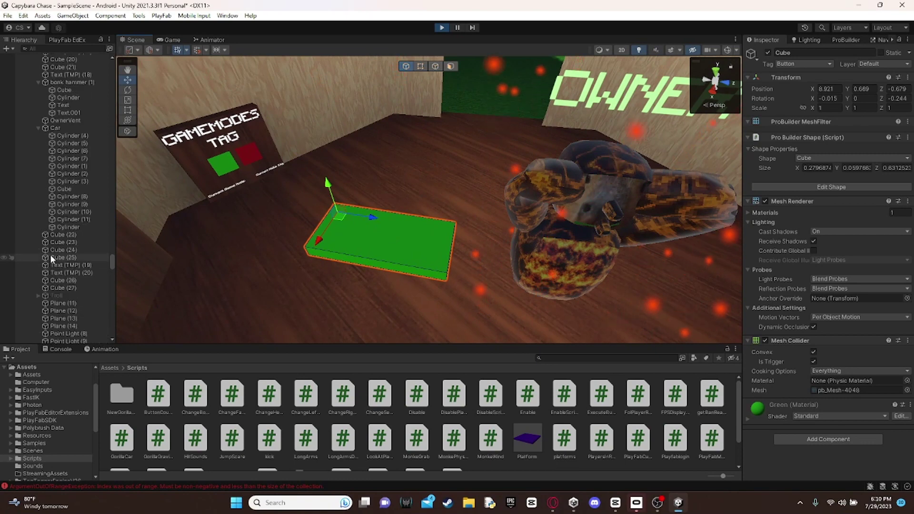
{"action": "scroll", "coordinate": [50, 254], "scroll_direction": "up", "scroll_amount": 5}
{"action": "scroll", "coordinate": [47, 235], "scroll_direction": "up", "scroll_amount": 5}
{"action": "left_click_drag", "start_coordinate": [113, 258], "coordinate": [133, 38]}
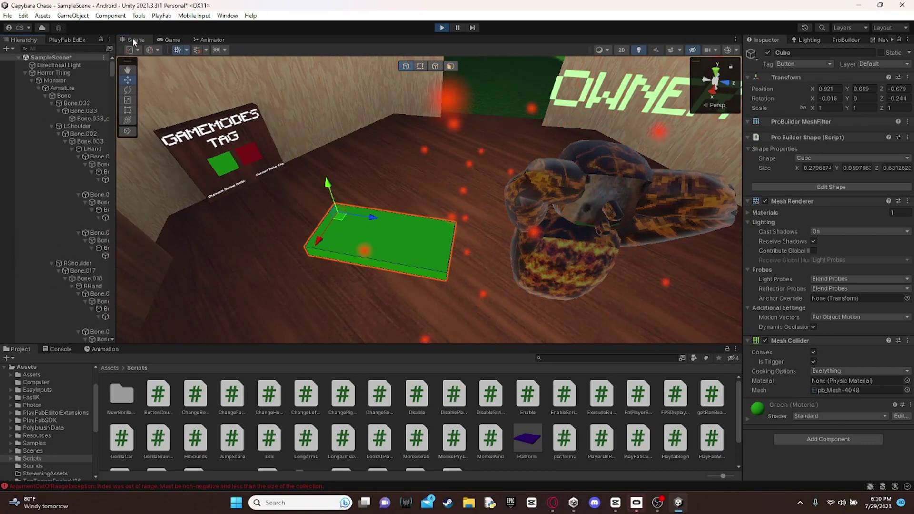
Move the RightHand Controller onto the green button so the sign reads Counter: 10.
{"action": "left_click", "coordinate": [24, 70]}
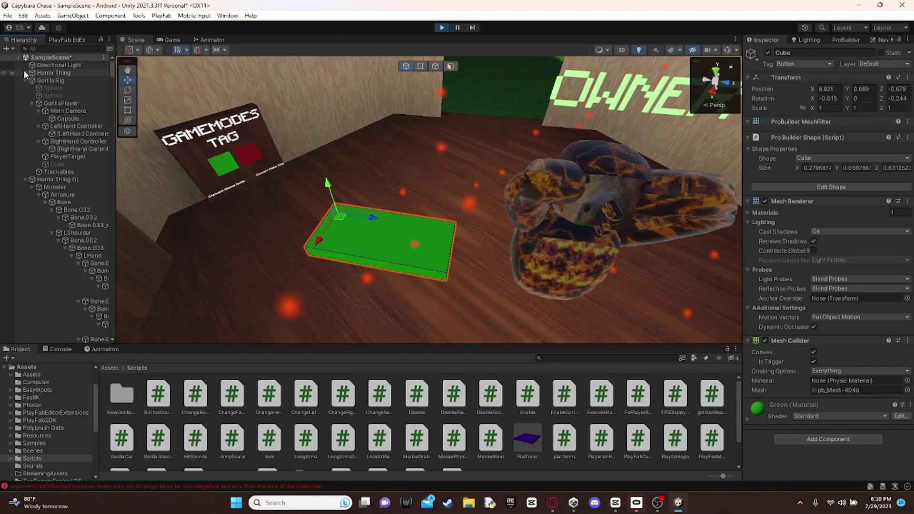
{"action": "left_click", "coordinate": [70, 126]}
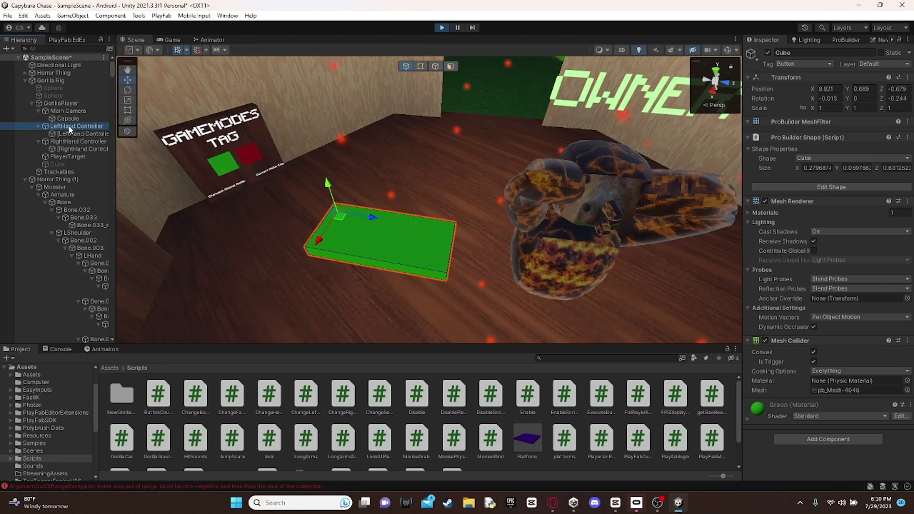
{"action": "right_click_drag", "start_coordinate": [428, 157], "coordinate": [448, 159]}
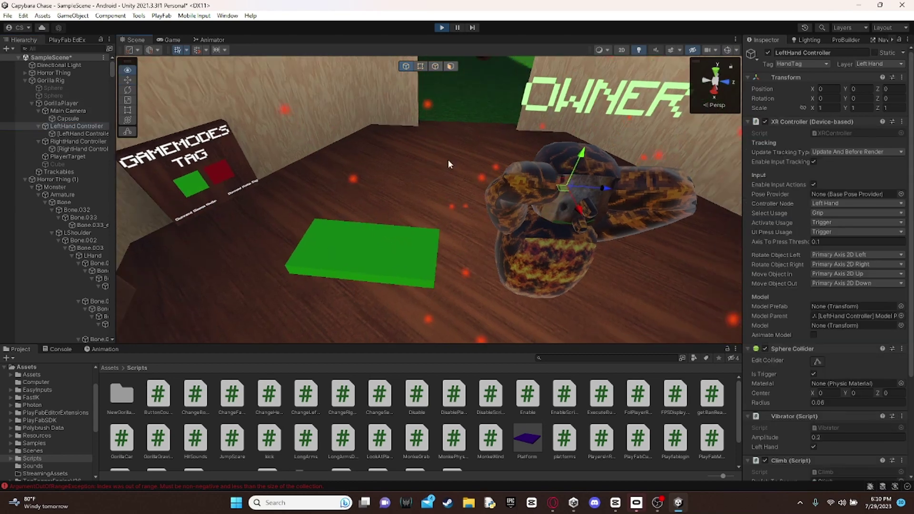
{"action": "left_click", "coordinate": [605, 189]}
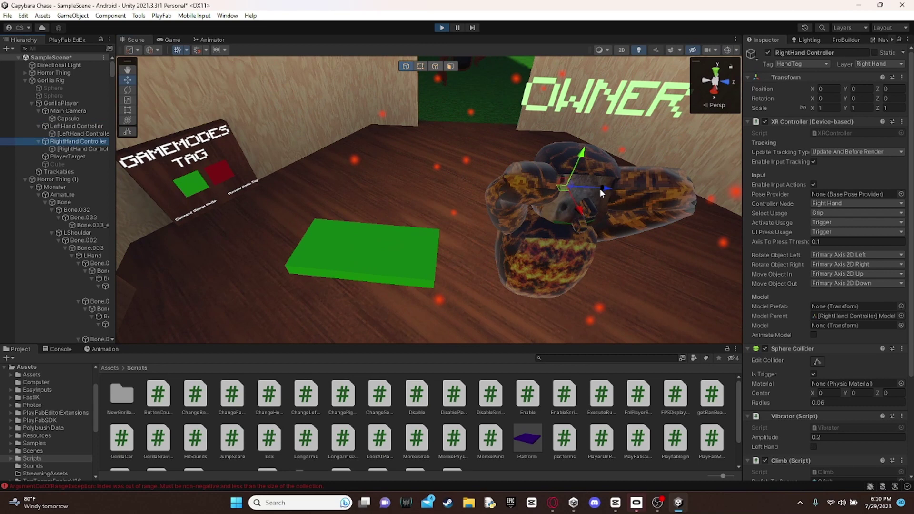
{"action": "mouse_move", "coordinate": [600, 188]}
{"action": "left_mouse_down"}
{"action": "mouse_move", "coordinate": [404, 195]}
{"action": "mouse_move", "coordinate": [456, 204]}
{"action": "left_mouse_up"}
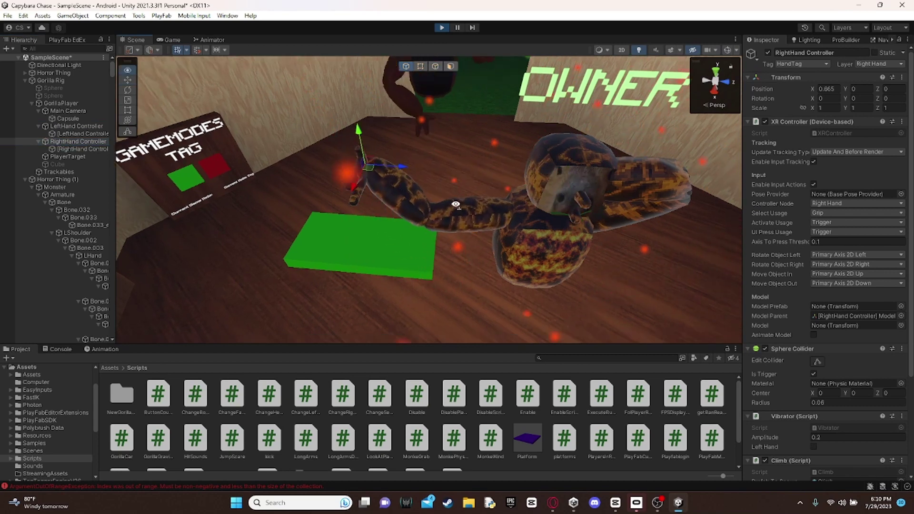
{"action": "mouse_move", "coordinate": [354, 154]}
{"action": "left_mouse_down"}
{"action": "mouse_move", "coordinate": [371, 229]}
{"action": "mouse_move", "coordinate": [464, 171]}
{"action": "left_mouse_up"}
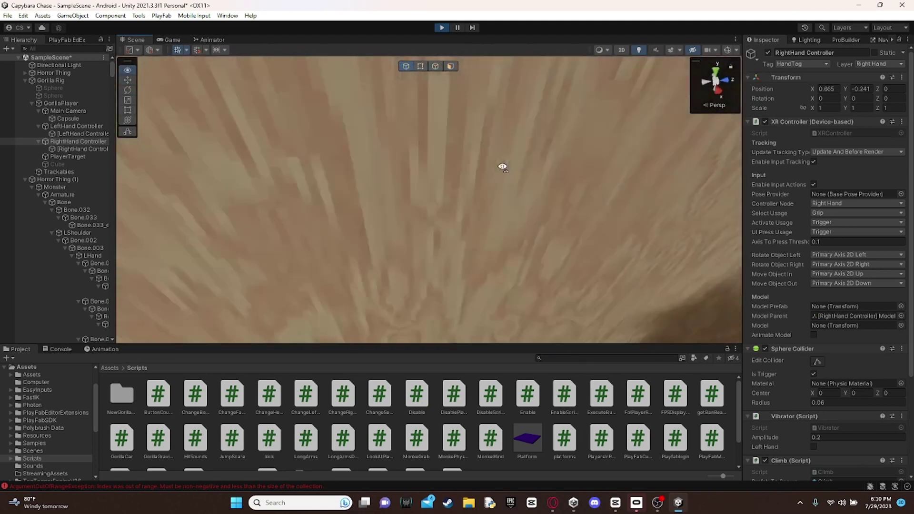
{"action": "mouse_move", "coordinate": [464, 172]}
{"action": "right_mouse_down"}
{"action": "mouse_move", "coordinate": [497, 165]}
{"action": "mouse_move", "coordinate": [486, 100]}
{"action": "mouse_move", "coordinate": [449, 204]}
{"action": "right_mouse_up"}
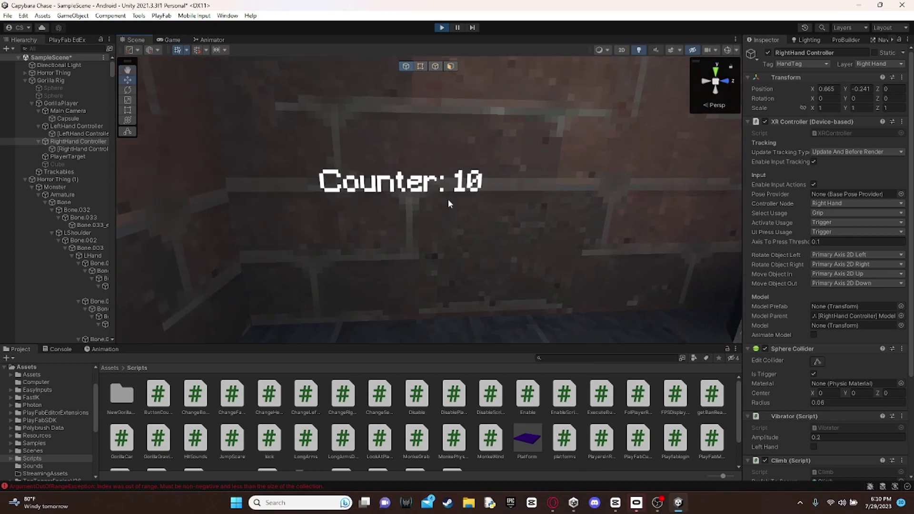
Stop and restart play mode, check the Scene view, then stop playing.
{"action": "left_click", "coordinate": [441, 28]}
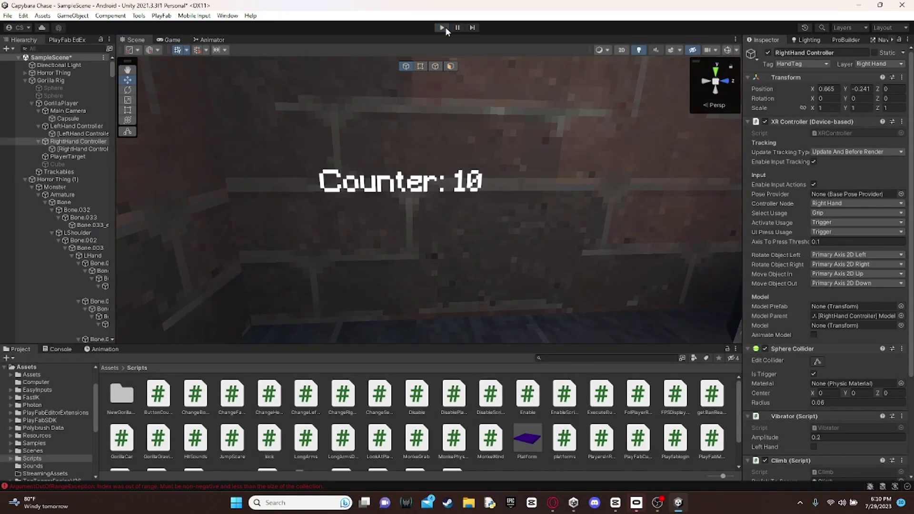
{"action": "left_click", "coordinate": [441, 27]}
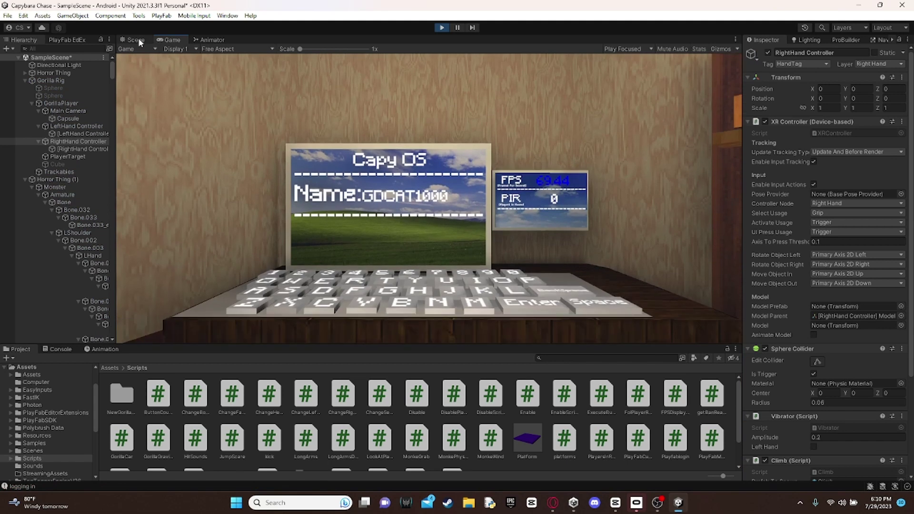
{"action": "left_click", "coordinate": [136, 40]}
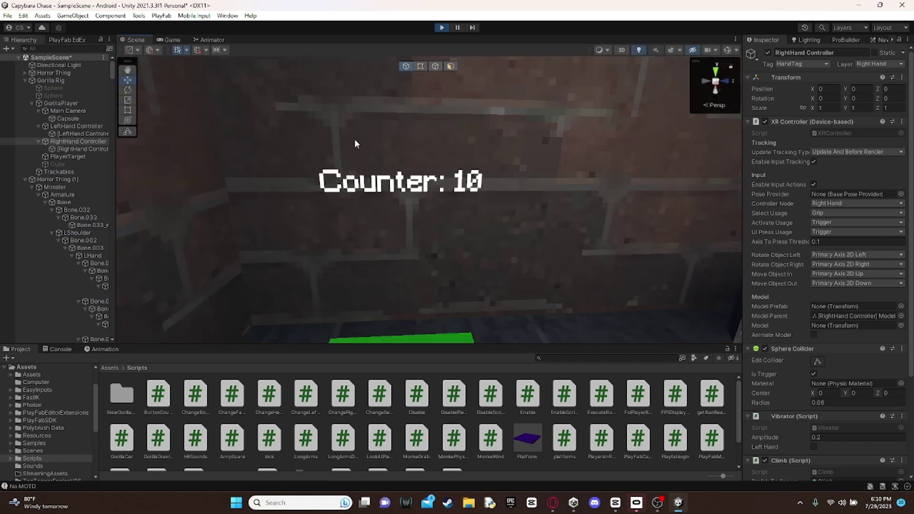
{"action": "left_click", "coordinate": [442, 28]}
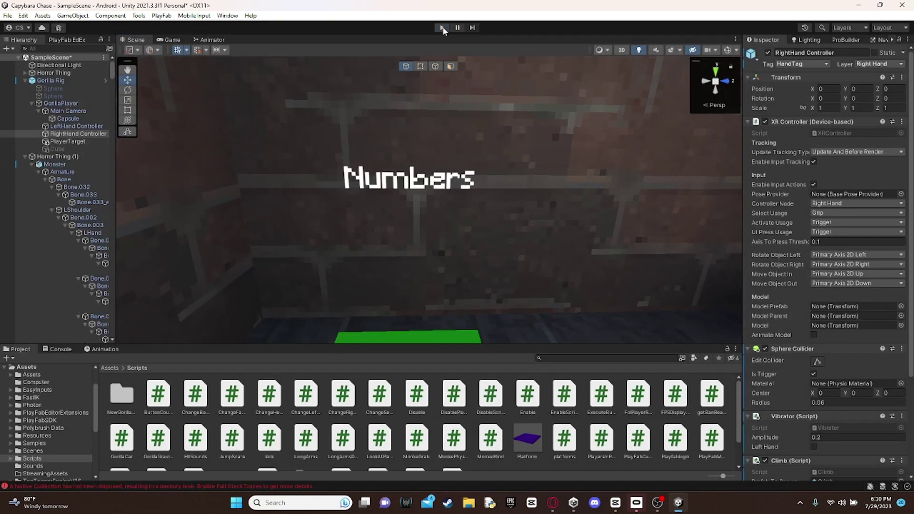
{"action": "mouse_move", "coordinate": [426, 246]}
{"action": "right_mouse_down"}
{"action": "mouse_move", "coordinate": [432, 255]}
{"action": "mouse_move", "coordinate": [459, 246]}
{"action": "right_mouse_up"}
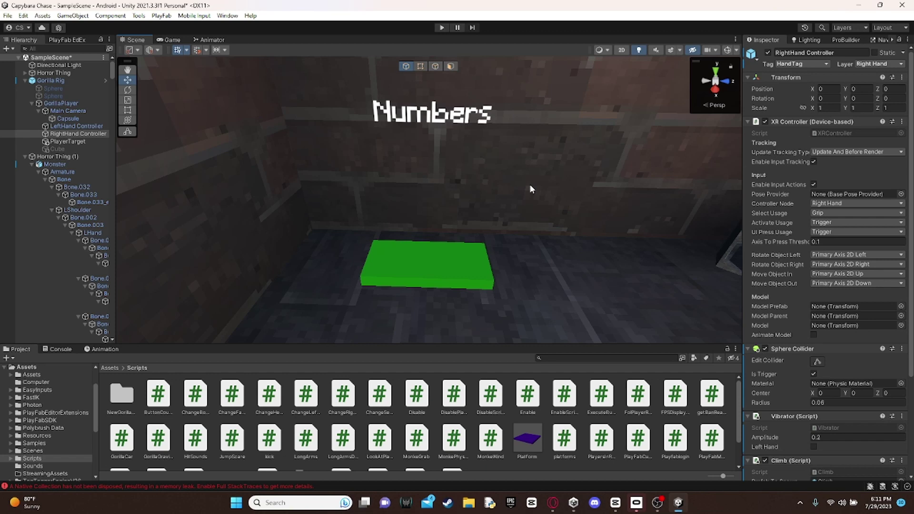
Select the green platform and review its Mesh Collider Convex and Is Trigger settings.
{"action": "left_click", "coordinate": [433, 260]}
{"action": "scroll", "coordinate": [852, 377], "scroll_direction": "down", "scroll_amount": 2}
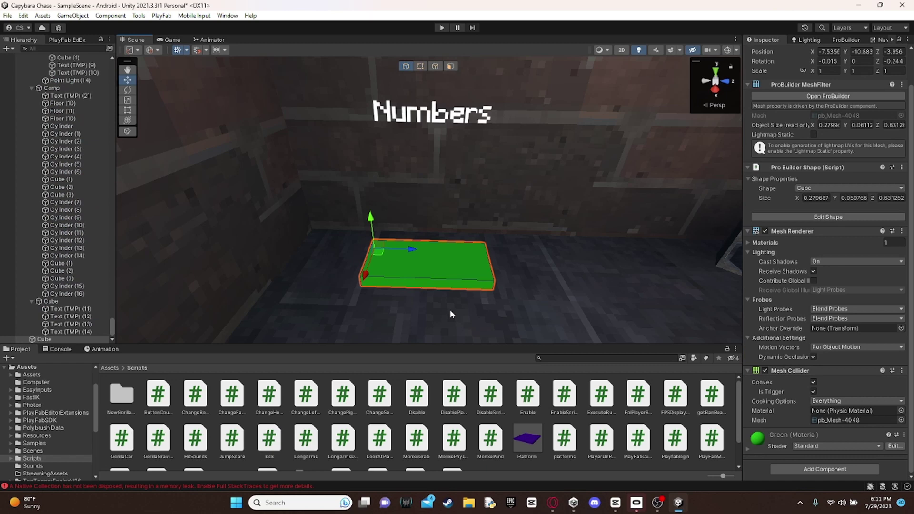
{"action": "mouse_move", "coordinate": [440, 301]}
{"action": "right_mouse_down"}
{"action": "mouse_move", "coordinate": [448, 250]}
{"action": "mouse_move", "coordinate": [480, 251]}
{"action": "right_mouse_up"}
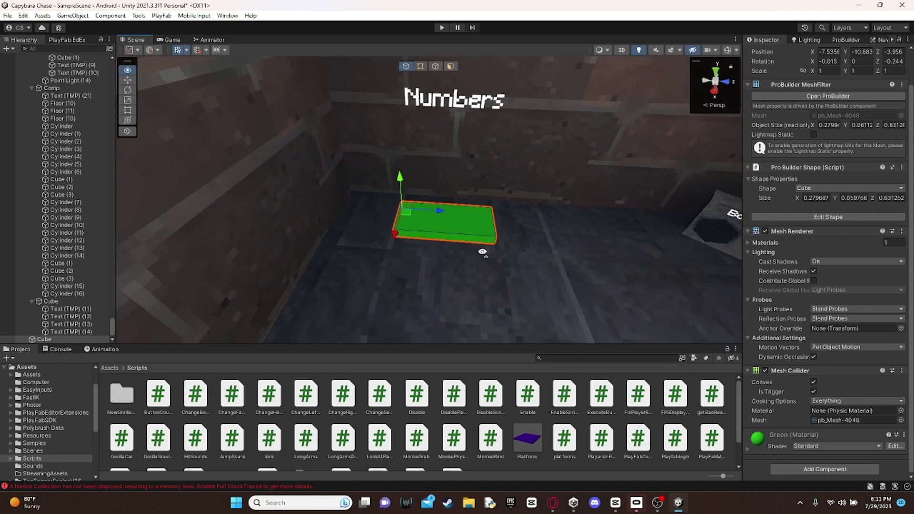
{"action": "right_click_drag", "start_coordinate": [481, 251], "coordinate": [478, 232]}
{"action": "mouse_move", "coordinate": [521, 252]}
{"action": "right_mouse_down"}
{"action": "mouse_move", "coordinate": [535, 253]}
{"action": "mouse_move", "coordinate": [423, 238]}
{"action": "mouse_move", "coordinate": [478, 238]}
{"action": "right_mouse_up"}
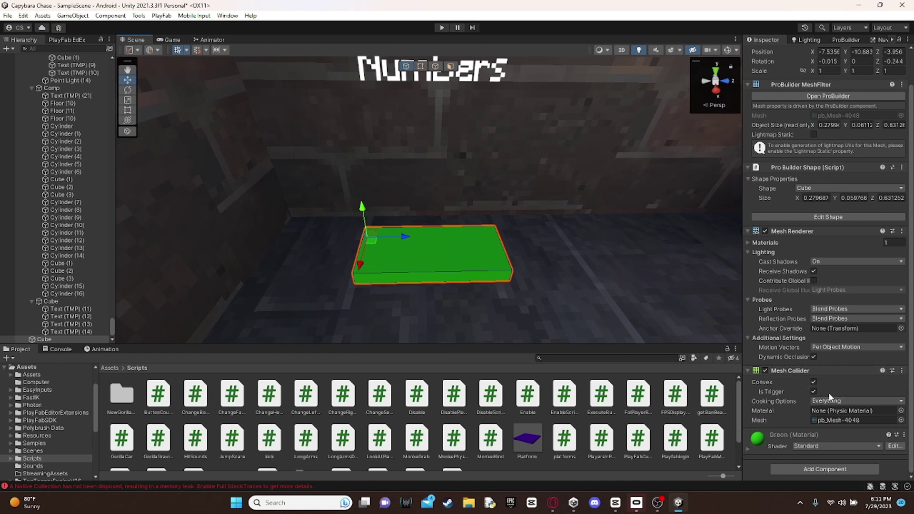
{"action": "left_click", "coordinate": [814, 381]}
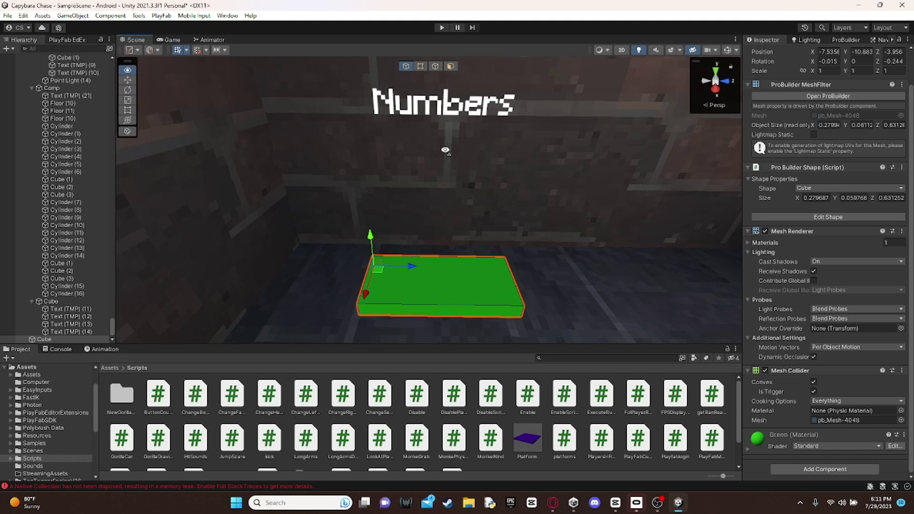
Select the Numbers text object, Text (TMP) (9).
{"action": "middle_click_drag", "start_coordinate": [429, 167], "coordinate": [434, 185]}
{"action": "left_click", "coordinate": [455, 133]}
{"action": "left_click", "coordinate": [455, 134]}
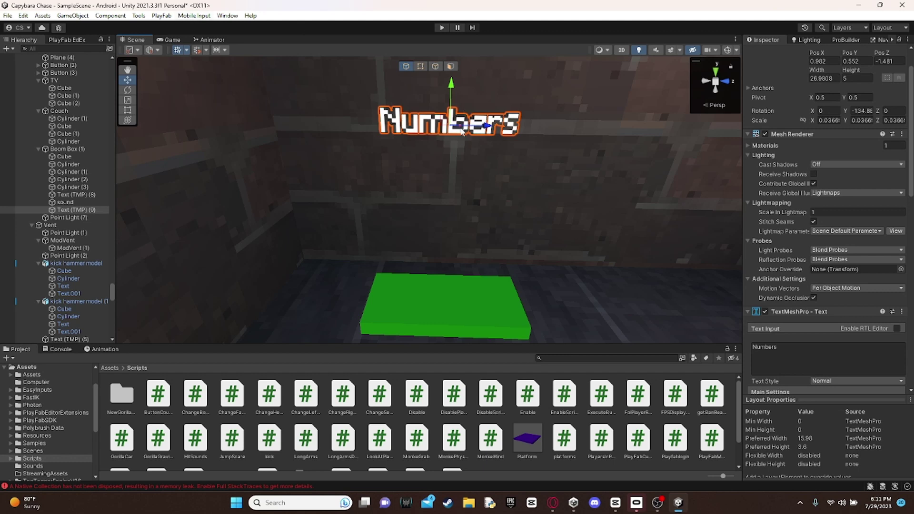
Reselect the Numbers text and import TMP Essential Resources from Window > TextMeshPro.
{"action": "mouse_move", "coordinate": [462, 132]}
{"action": "right_mouse_down"}
{"action": "mouse_move", "coordinate": [490, 217]}
{"action": "mouse_move", "coordinate": [469, 194]}
{"action": "right_mouse_up"}
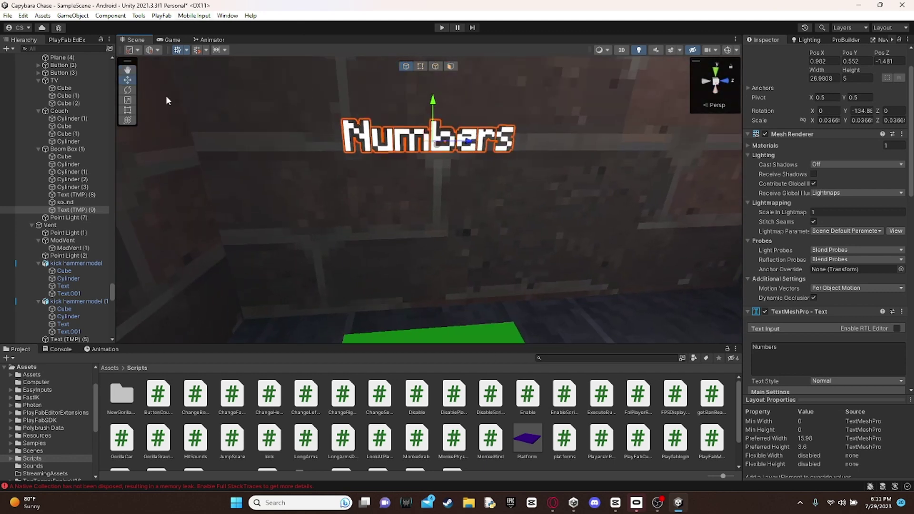
{"action": "left_click", "coordinate": [227, 16]}
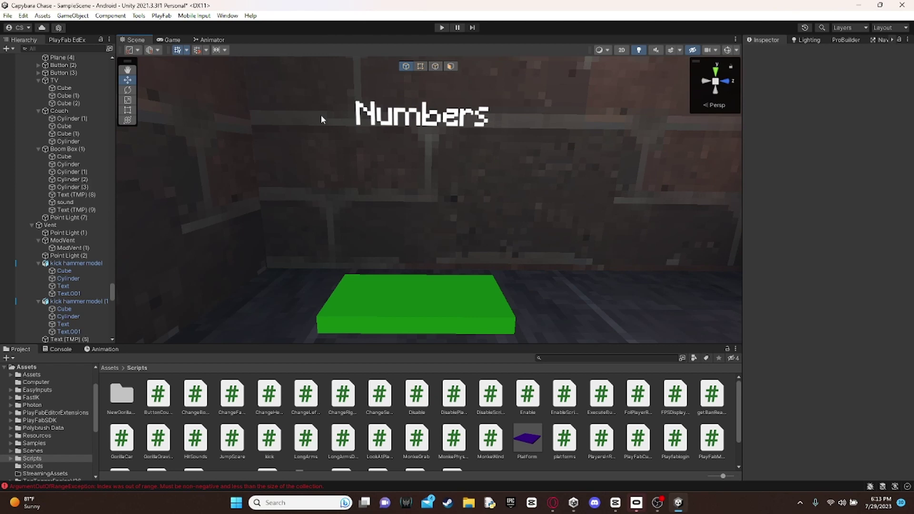
{"action": "left_click", "coordinate": [226, 19]}
{"action": "left_click", "coordinate": [459, 119]}
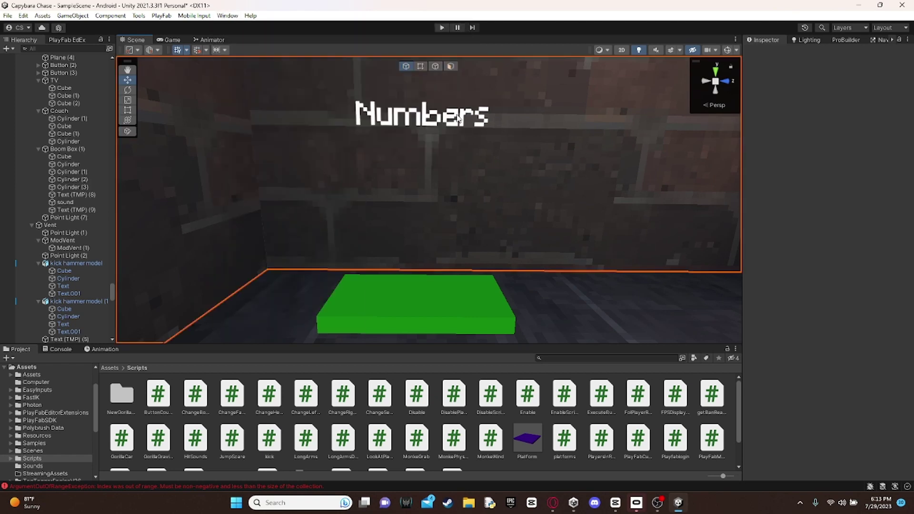
{"action": "left_click", "coordinate": [227, 16]}
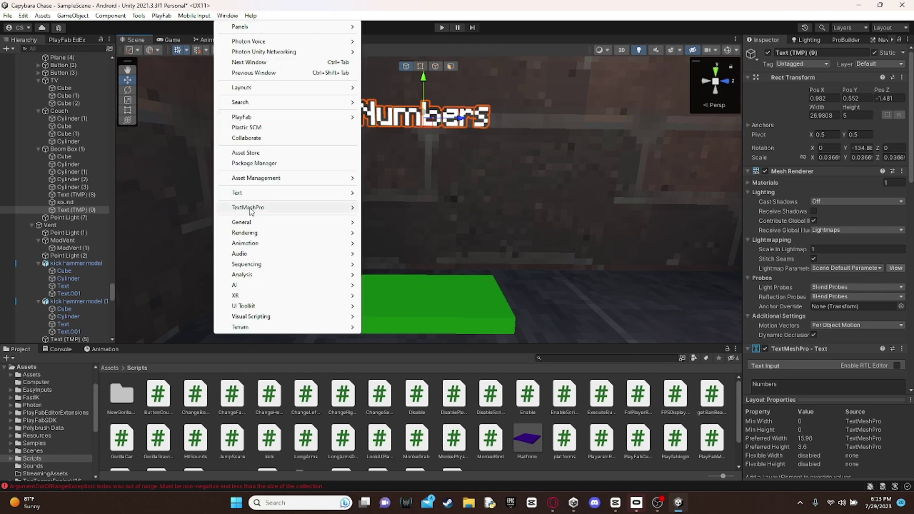
{"action": "mouse_move", "coordinate": [249, 207]}
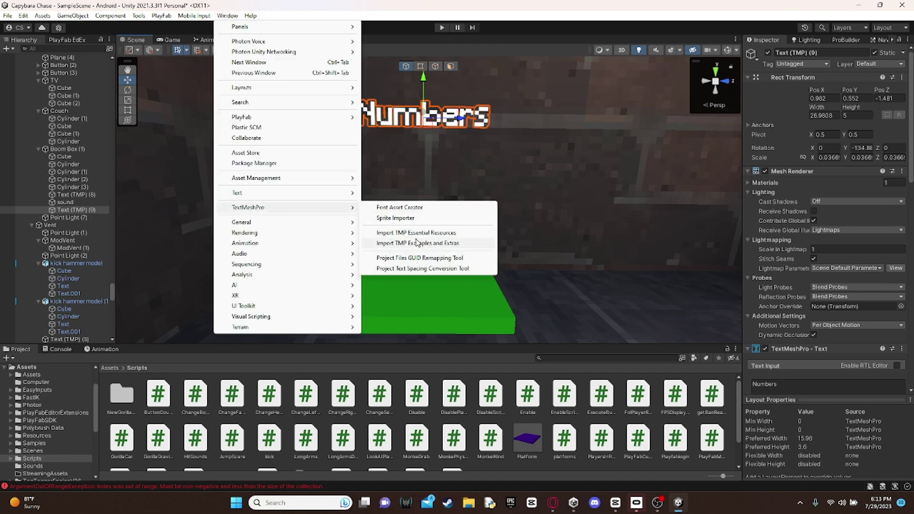
{"action": "left_click", "coordinate": [437, 233]}
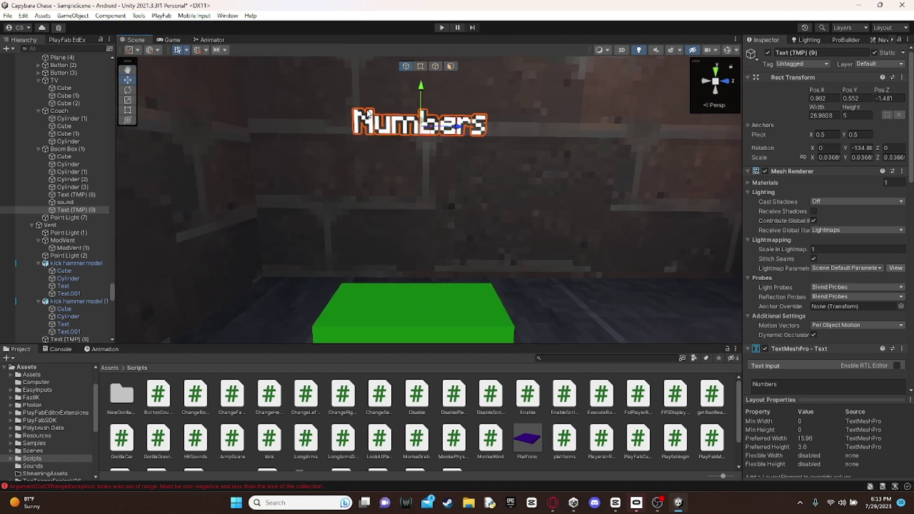
{"action": "scroll", "coordinate": [847, 287], "scroll_direction": "down", "scroll_amount": 3}
{"action": "left_click", "coordinate": [815, 336]}
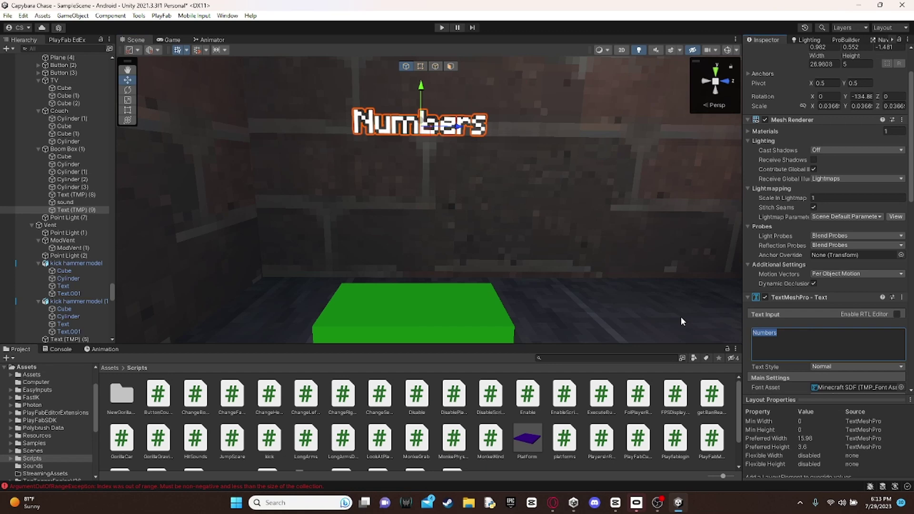
{"action": "right_click_drag", "start_coordinate": [540, 195], "coordinate": [660, 318]}
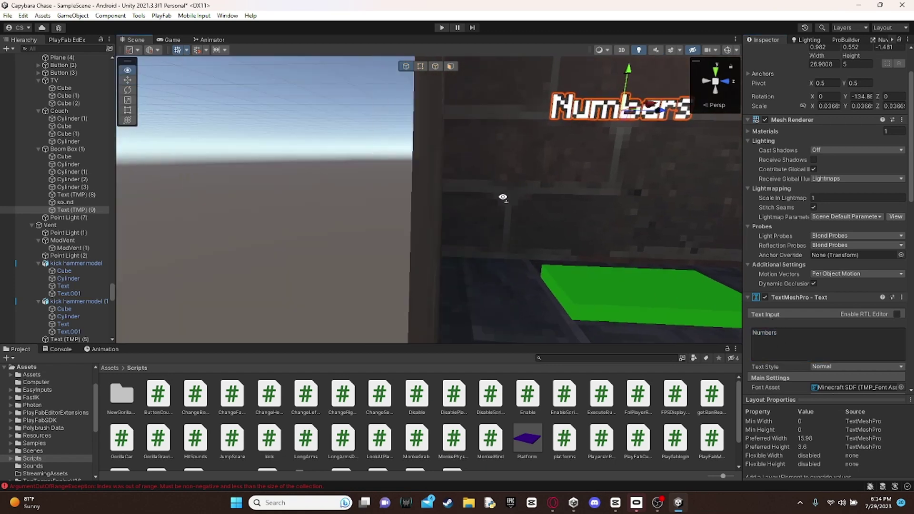
{"action": "type", "text": "100"}
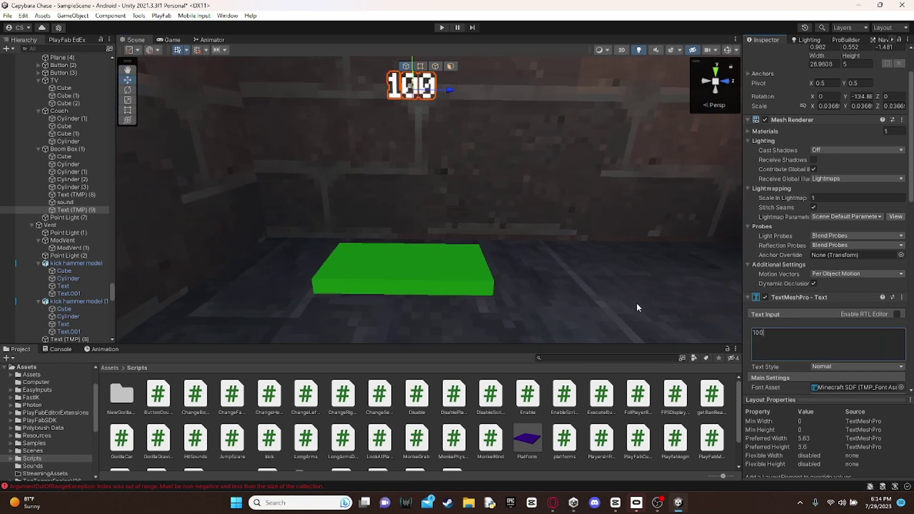
{"action": "type", "text": "0"}
{"action": "key", "text": "BackSpace"}
{"action": "key", "text": "BackSpace"}
{"action": "key", "text": "BackSpace"}
{"action": "key", "text": "BackSpace"}
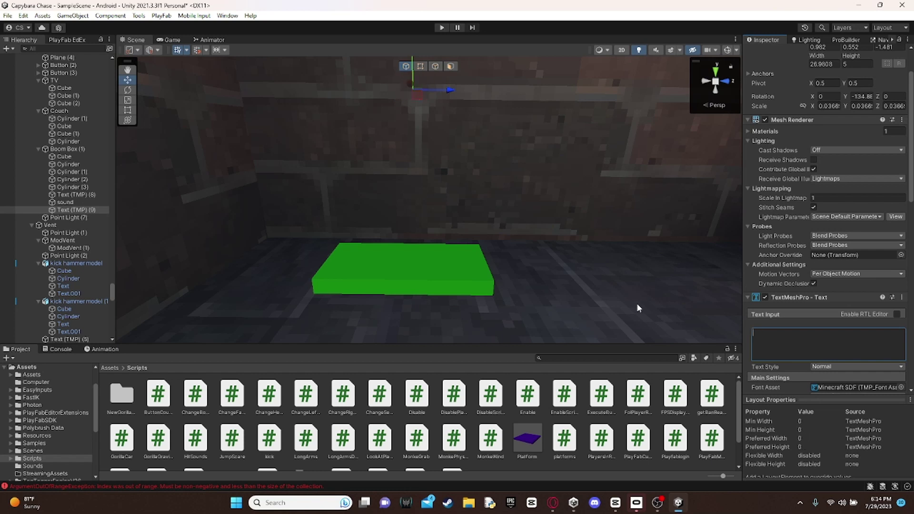
{"action": "type", "text": "Number"}
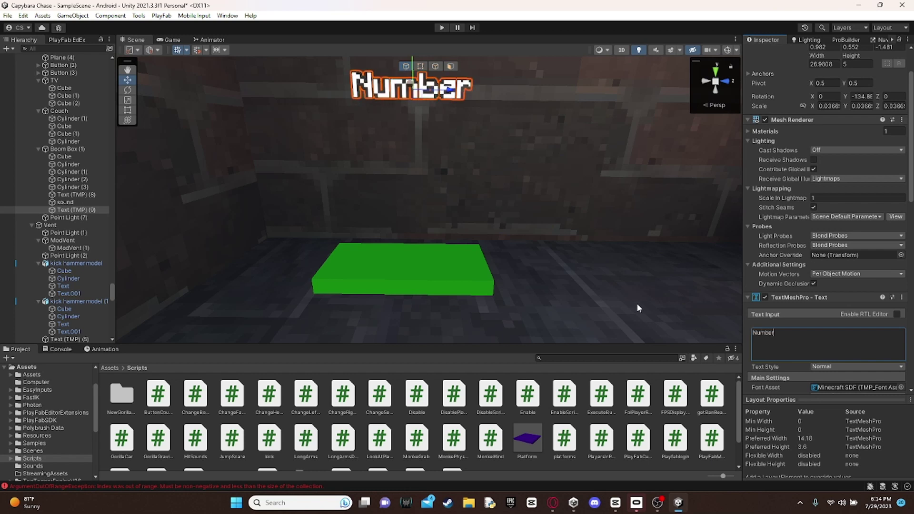
{"action": "type", "text": "s"}
{"action": "right_click_drag", "start_coordinate": [333, 214], "coordinate": [381, 189]}
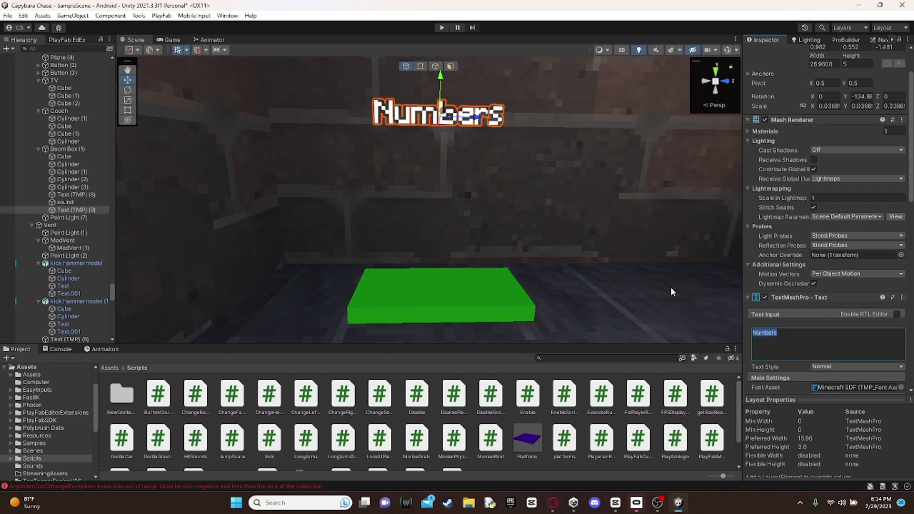
{"action": "key", "text": "BackSpace"}
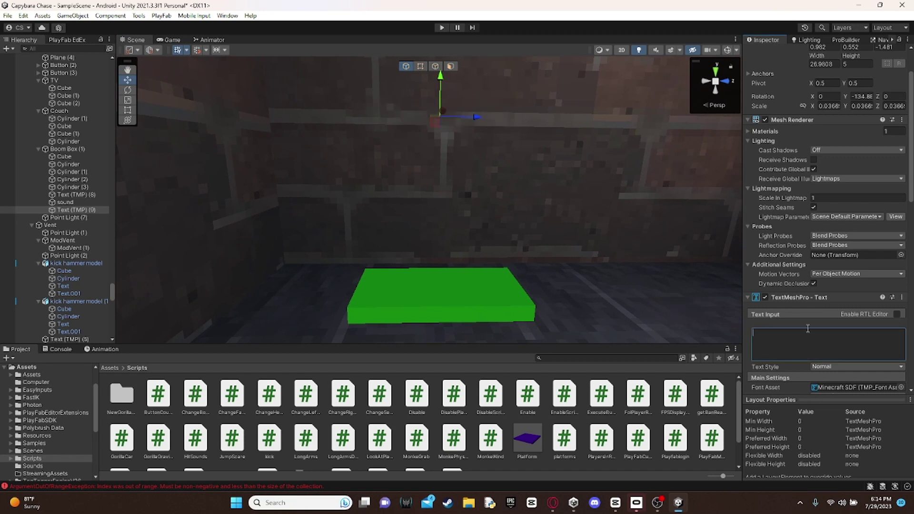
{"action": "type", "text": "Numb"}
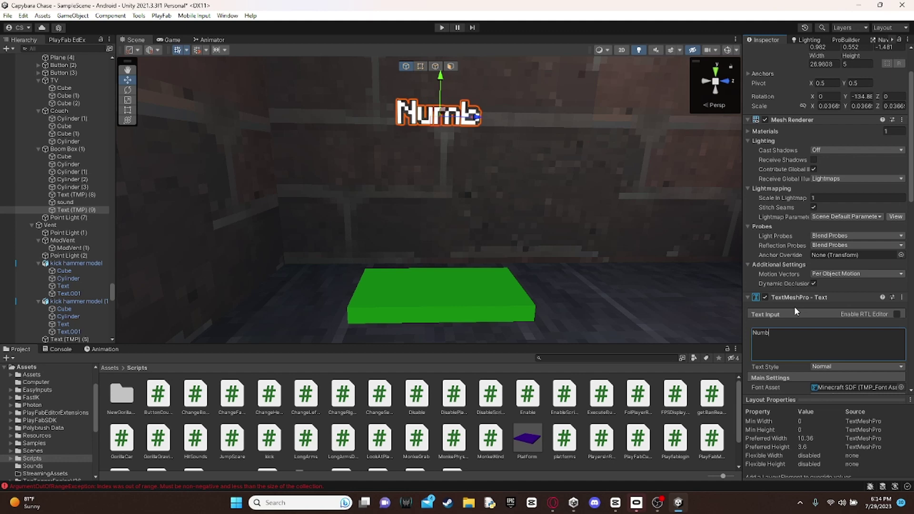
{"action": "type", "text": "ers"}
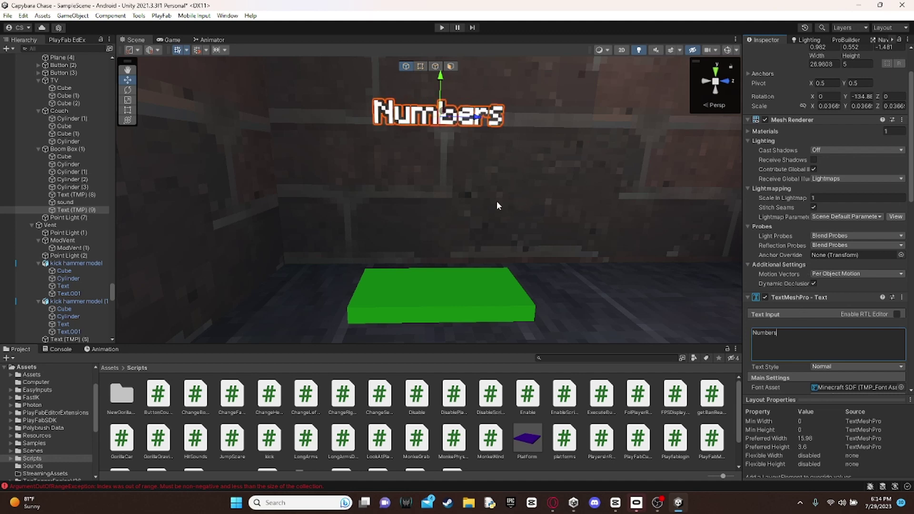
Select LeftHand and RightHand Controllers together and scroll to their Button Counter component.
{"action": "left_click_drag", "start_coordinate": [112, 288], "coordinate": [129, 66]}
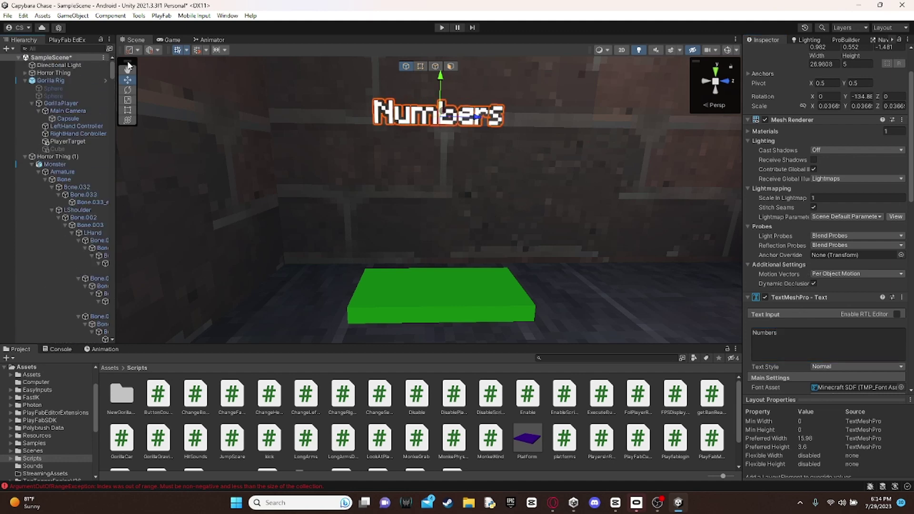
{"action": "left_click", "coordinate": [51, 81]}
{"action": "mouse_move", "coordinate": [333, 209]}
{"action": "right_mouse_down"}
{"action": "mouse_move", "coordinate": [521, 210]}
{"action": "mouse_move", "coordinate": [352, 131]}
{"action": "mouse_move", "coordinate": [386, 182]}
{"action": "mouse_move", "coordinate": [114, 125]}
{"action": "right_mouse_up"}
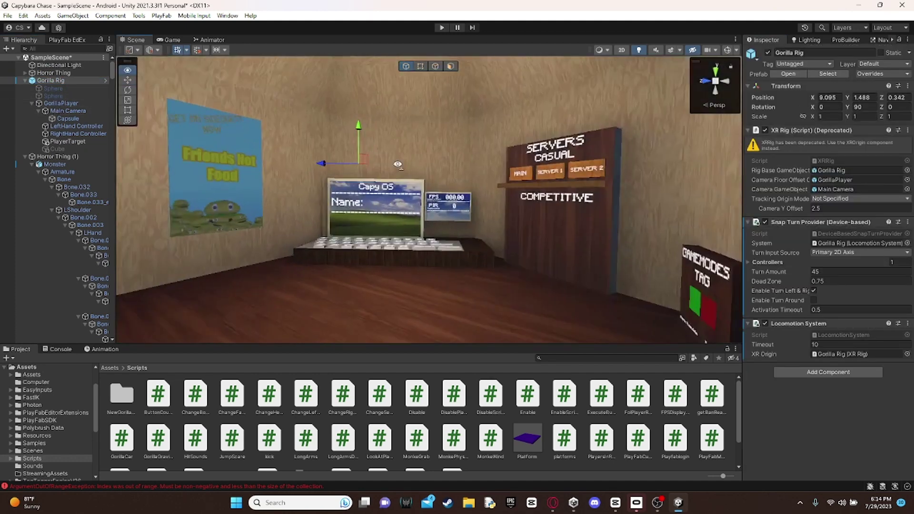
{"action": "left_click", "coordinate": [76, 126]}
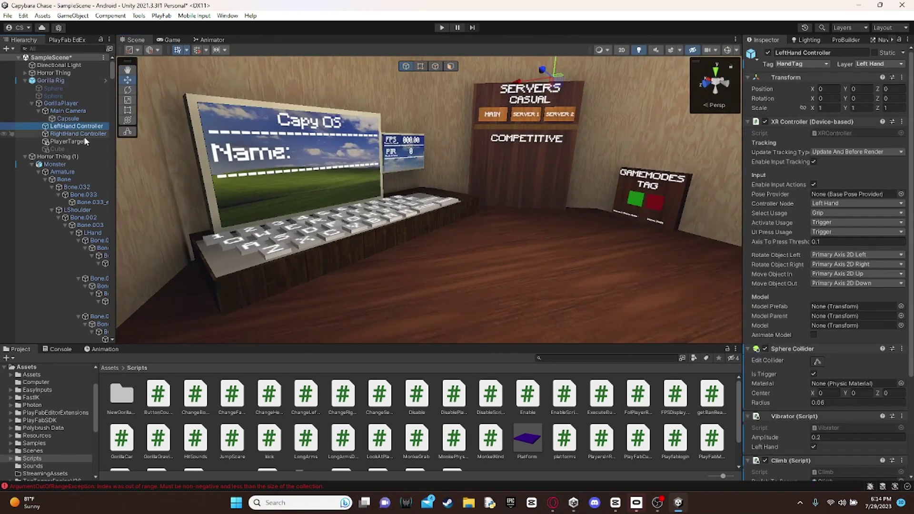
{"action": "left_click", "coordinate": [79, 135], "text": "ctrl"}
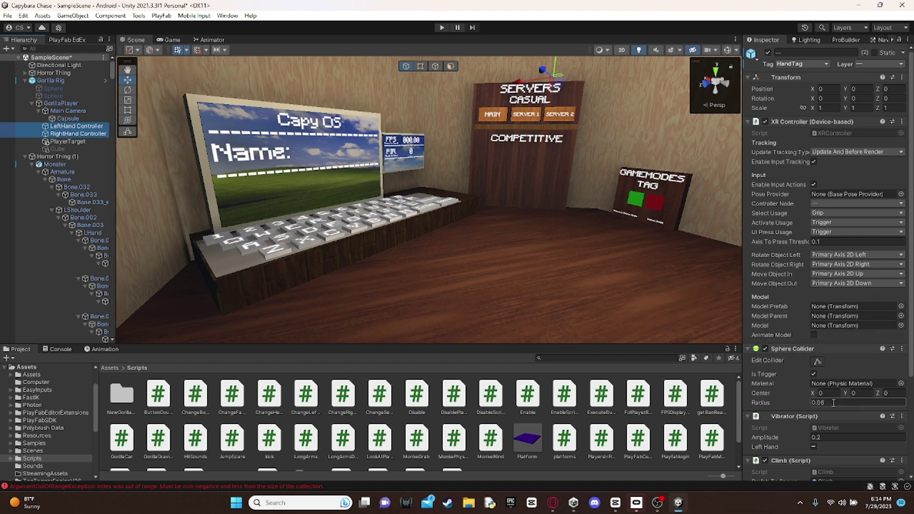
{"action": "scroll", "coordinate": [836, 402], "scroll_direction": "down", "scroll_amount": 3}
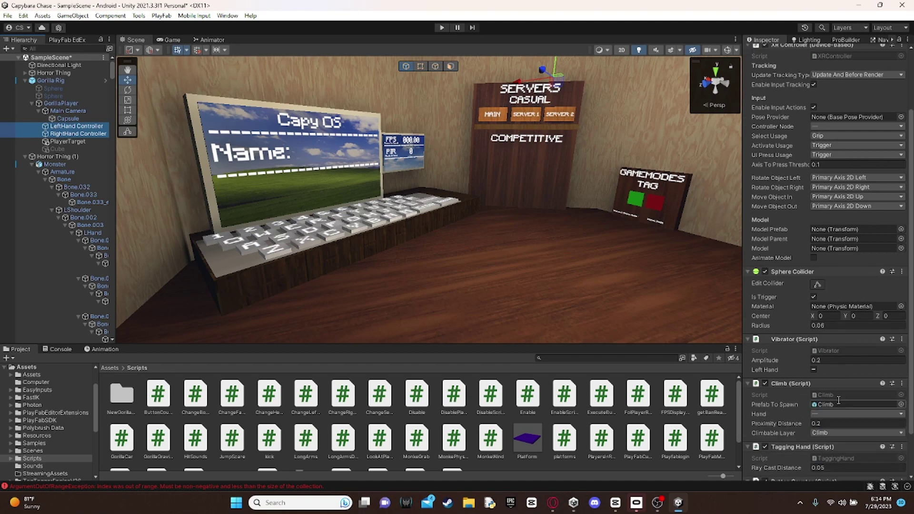
{"action": "scroll", "coordinate": [829, 398], "scroll_direction": "down", "scroll_amount": 3}
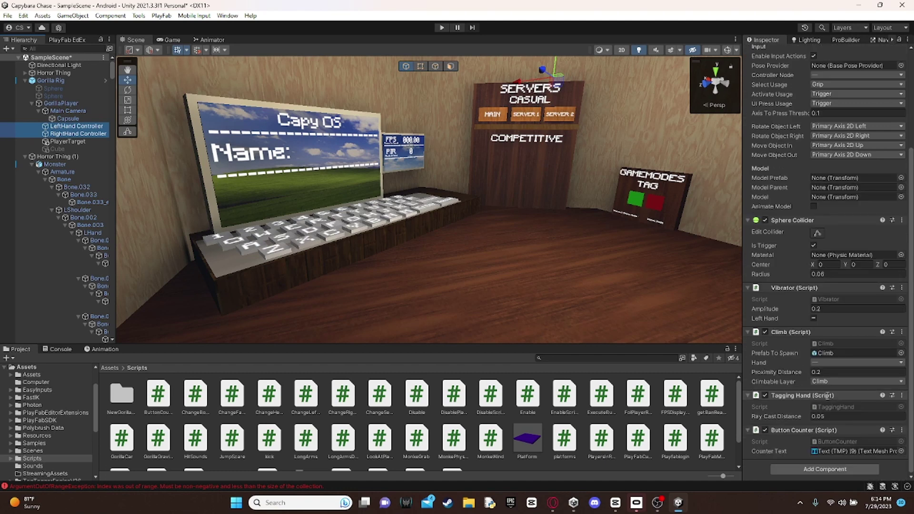
Start an Add Component search for 'coun' on both hands, then cancel it.
{"action": "left_click", "coordinate": [827, 468]}
{"action": "type", "text": "coun"}
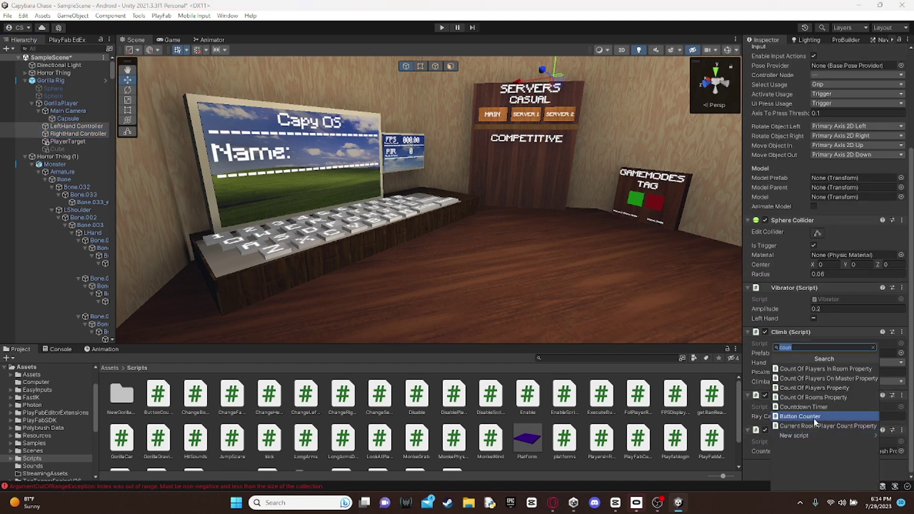
{"action": "key", "text": "Escape"}
{"action": "key", "text": "Escape"}
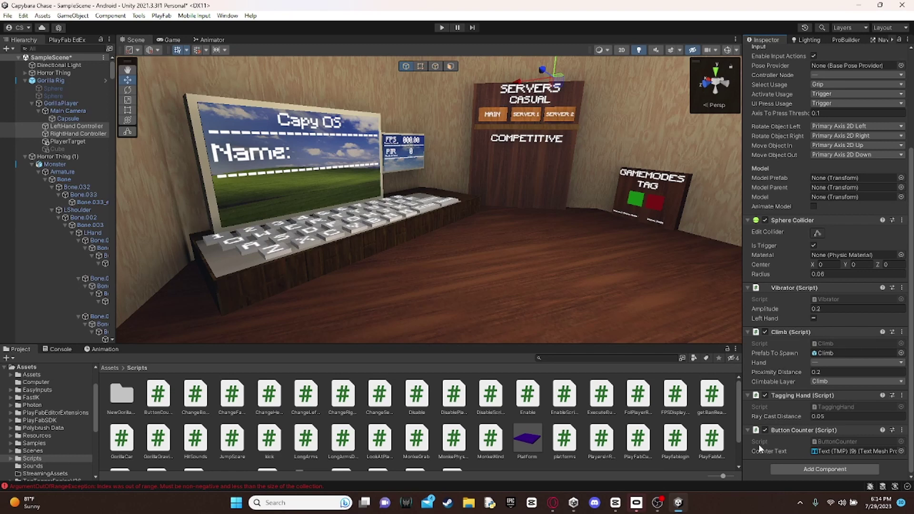
Fly the Scene view back to the green button pad and select it.
{"action": "mouse_move", "coordinate": [630, 329]}
{"action": "right_mouse_down"}
{"action": "mouse_move", "coordinate": [624, 276]}
{"action": "mouse_move", "coordinate": [424, 178]}
{"action": "mouse_move", "coordinate": [384, 212]}
{"action": "right_mouse_up"}
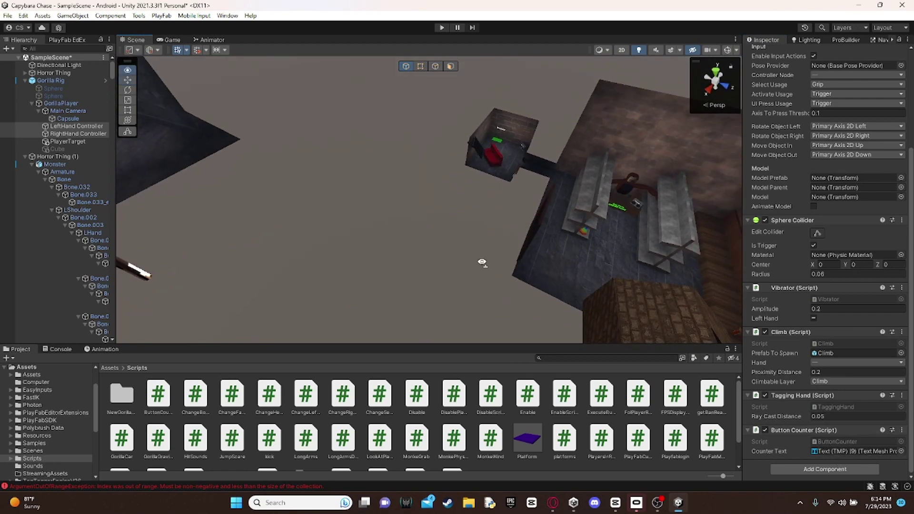
{"action": "mouse_move", "coordinate": [476, 261]}
{"action": "right_mouse_down"}
{"action": "mouse_move", "coordinate": [447, 255]}
{"action": "mouse_move", "coordinate": [505, 216]}
{"action": "mouse_move", "coordinate": [510, 273]}
{"action": "right_mouse_up"}
{"action": "left_click", "coordinate": [455, 295]}
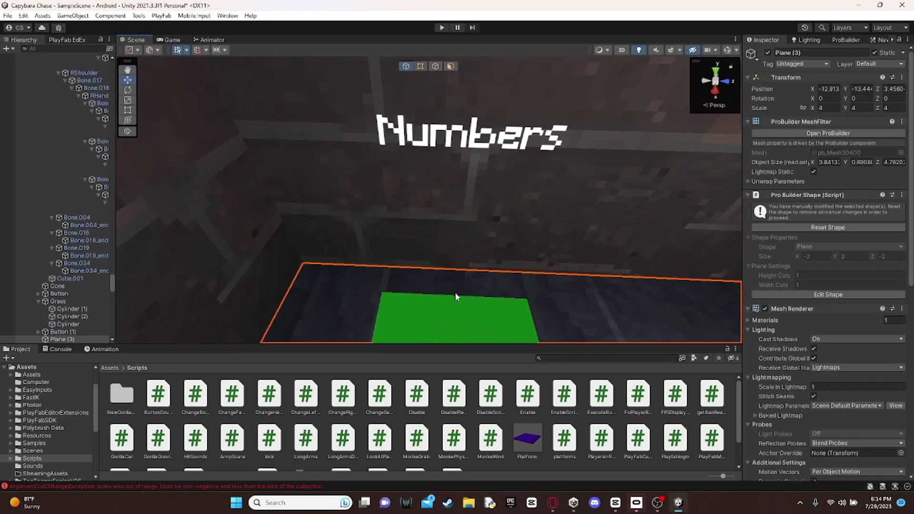
{"action": "left_click", "coordinate": [466, 315]}
{"action": "mouse_move", "coordinate": [465, 314]}
{"action": "right_mouse_down"}
{"action": "mouse_move", "coordinate": [539, 300]}
{"action": "mouse_move", "coordinate": [499, 277]}
{"action": "mouse_move", "coordinate": [482, 162]}
{"action": "mouse_move", "coordinate": [497, 160]}
{"action": "mouse_move", "coordinate": [420, 27]}
{"action": "right_mouse_up"}
Select the Numbers text and play-test until the sign shows Counter: 10.
{"action": "left_click", "coordinate": [482, 162]}
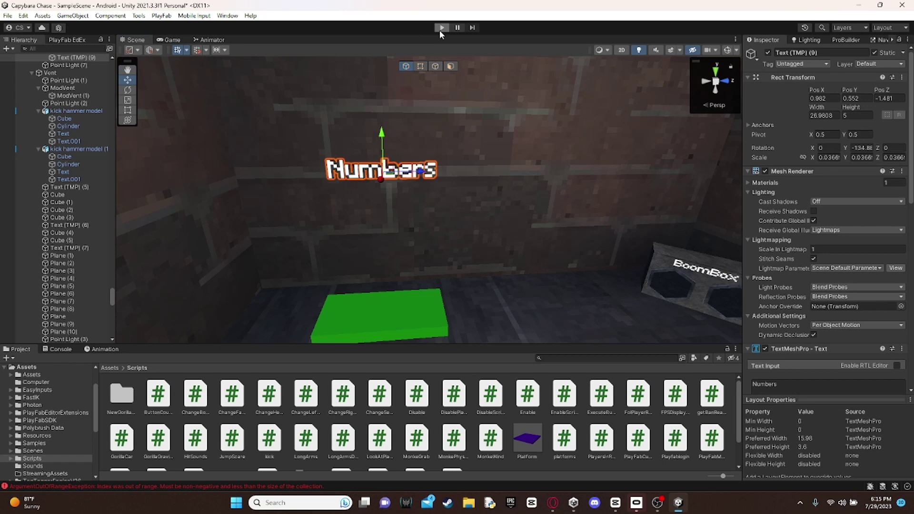
{"action": "left_click", "coordinate": [440, 29]}
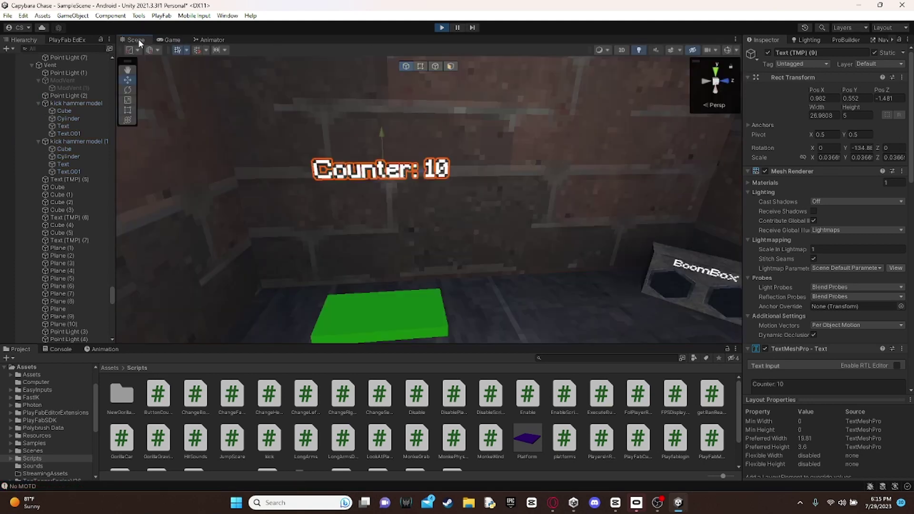
{"action": "middle_click_drag", "start_coordinate": [426, 195], "coordinate": [461, 198]}
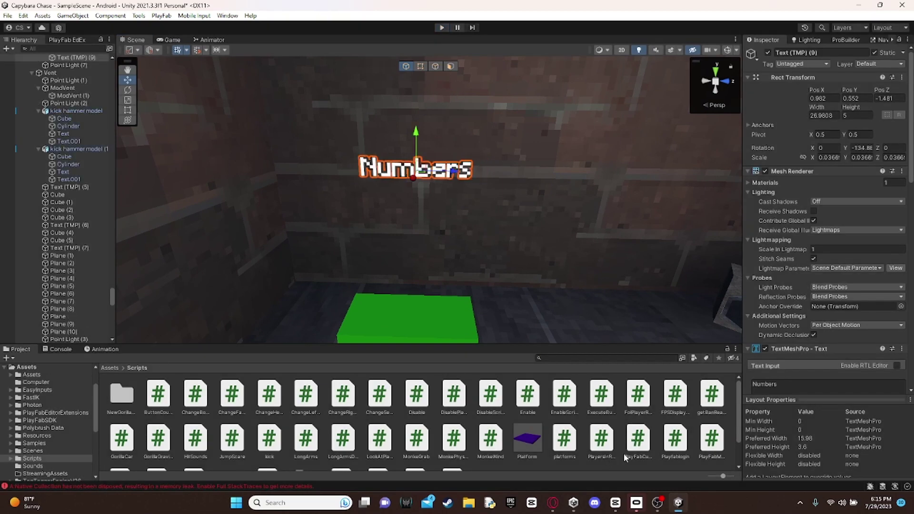
Clear the selection and open ButtonCounter from the Scripts folder in Visual Studio.
{"action": "scroll", "coordinate": [614, 449], "scroll_direction": "down", "scroll_amount": 2}
{"action": "left_click", "coordinate": [563, 453]}
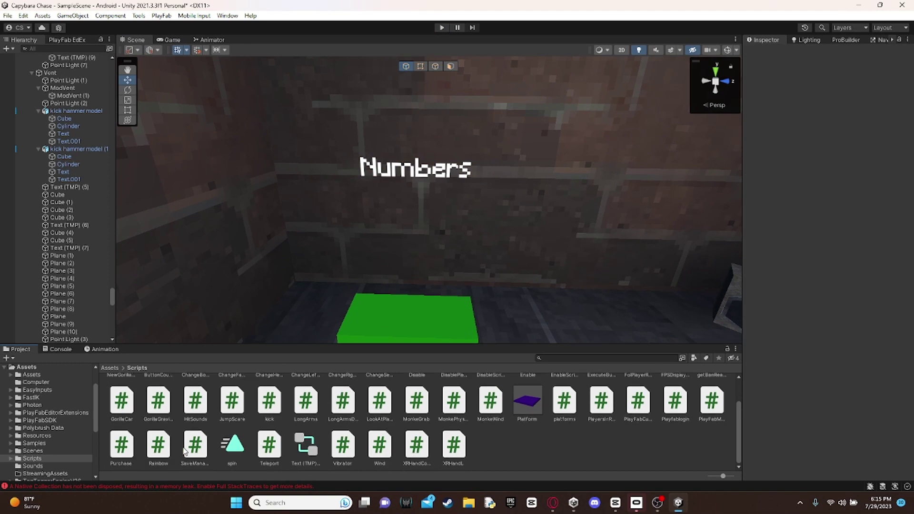
{"action": "scroll", "coordinate": [262, 441], "scroll_direction": "up", "scroll_amount": 2}
{"action": "scroll", "coordinate": [262, 441], "scroll_direction": "up", "scroll_amount": 1}
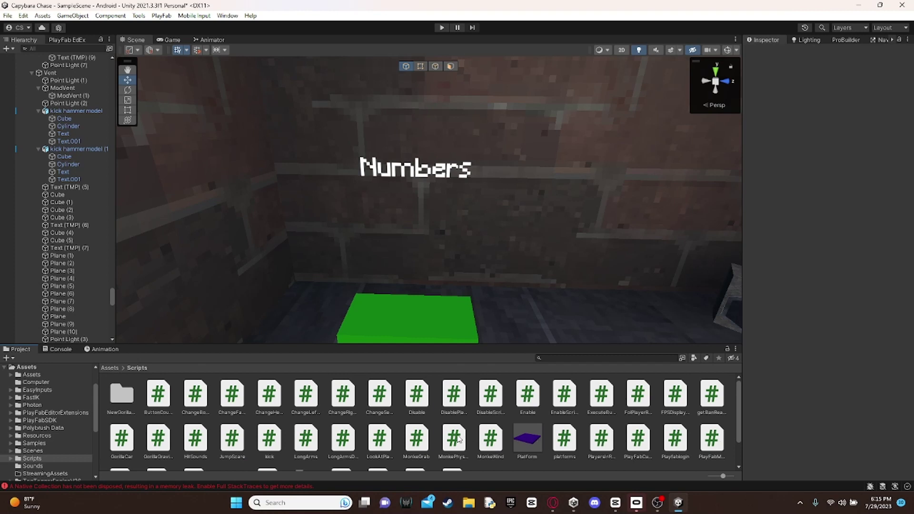
{"action": "left_click", "coordinate": [156, 406]}
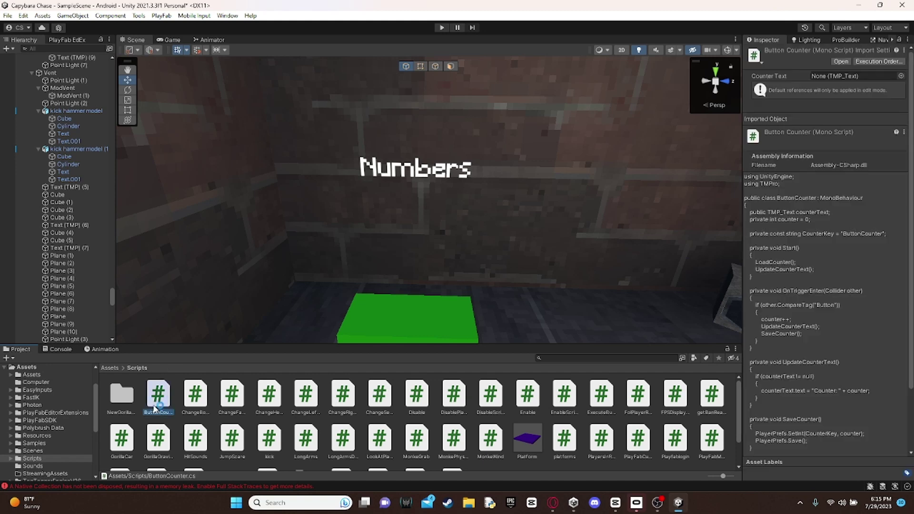
{"action": "double_click", "coordinate": [156, 406]}
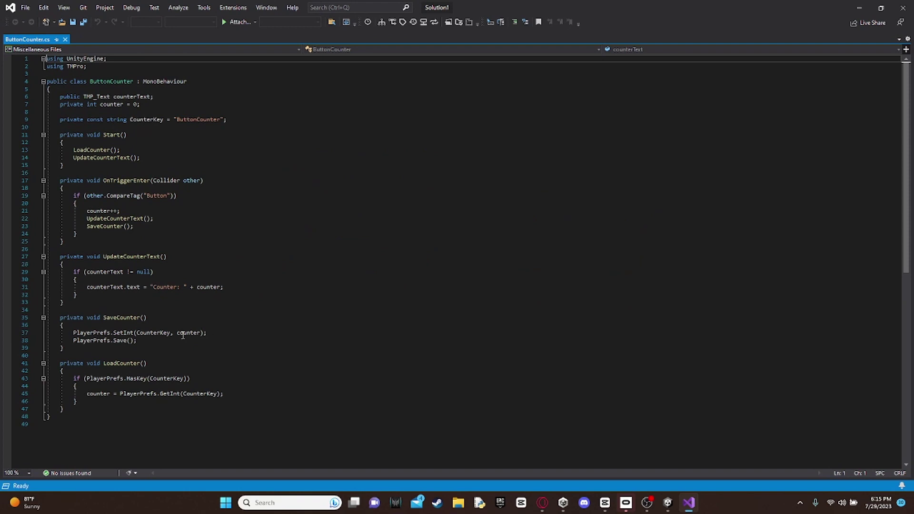
Set the code zoom to 400 %, then to 150 %.
{"action": "left_click", "coordinate": [18, 473]}
{"action": "left_click", "coordinate": [28, 473]}
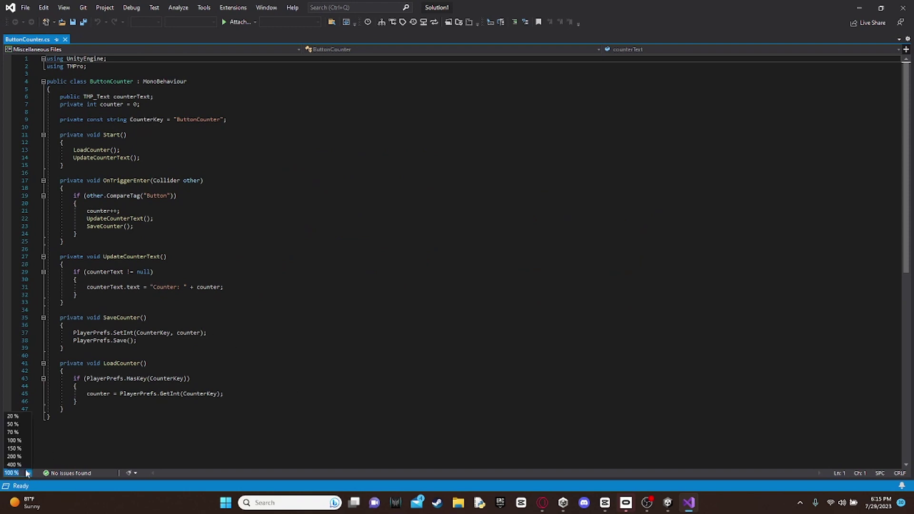
{"action": "left_click", "coordinate": [16, 469]}
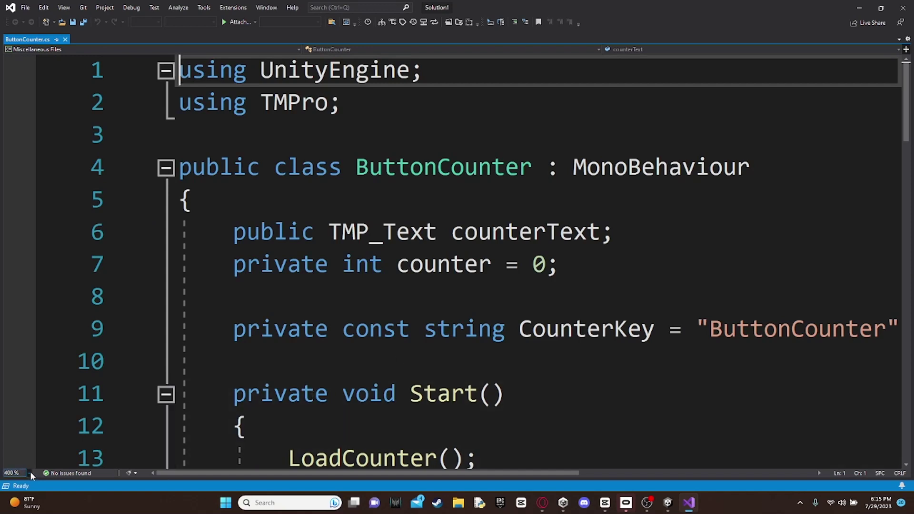
{"action": "left_click", "coordinate": [29, 474]}
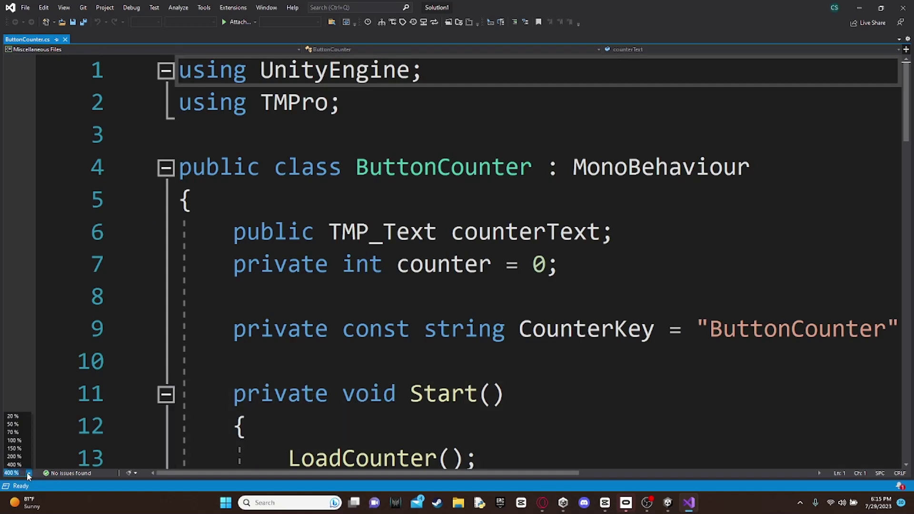
{"action": "left_click", "coordinate": [14, 449]}
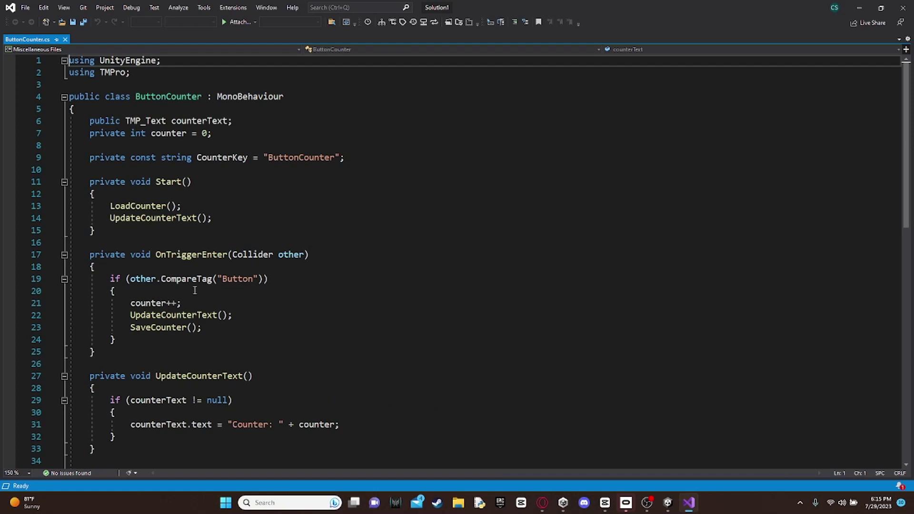
Scroll to UpdateCounterText and place the cursor in the "Counter: " string on line 31.
{"action": "scroll", "coordinate": [238, 238], "scroll_direction": "down", "scroll_amount": 1}
{"action": "scroll", "coordinate": [230, 244], "scroll_direction": "down", "scroll_amount": 2}
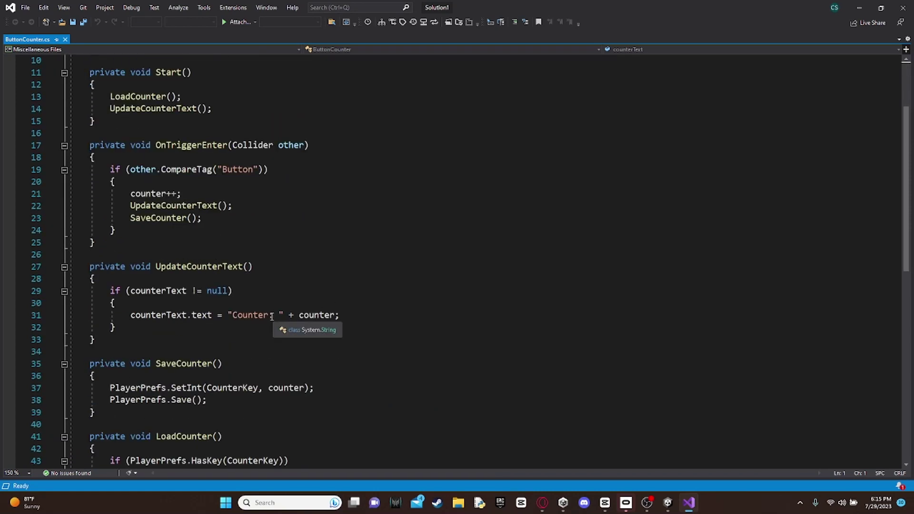
{"action": "left_click", "coordinate": [323, 316]}
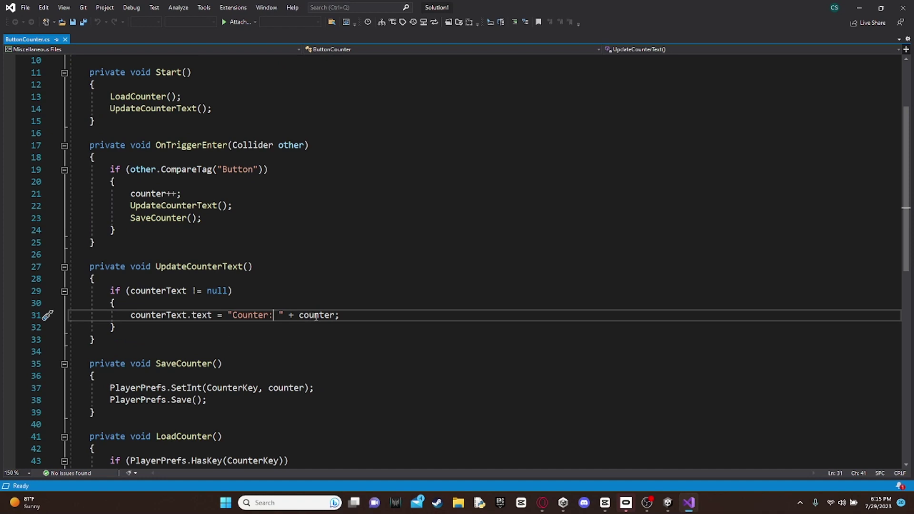
{"action": "left_click_drag", "start_coordinate": [310, 317], "coordinate": [318, 318]}
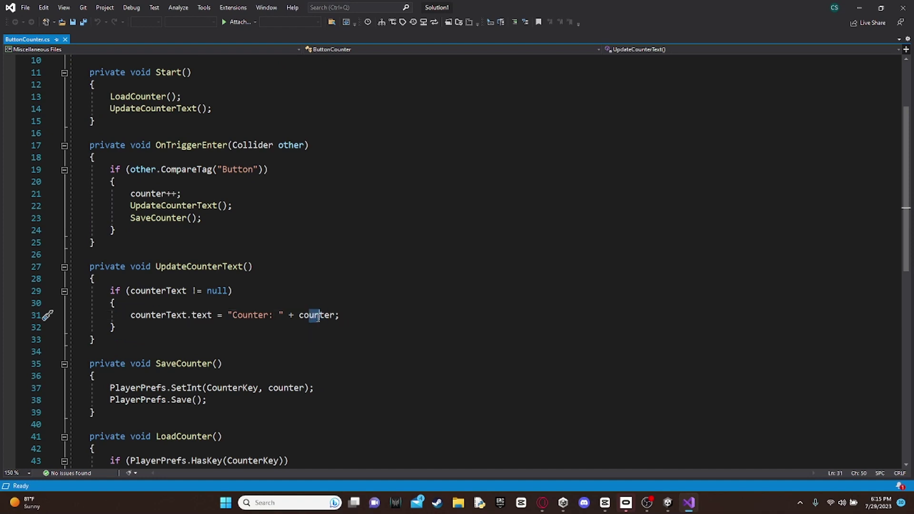
{"action": "left_click", "coordinate": [274, 315]}
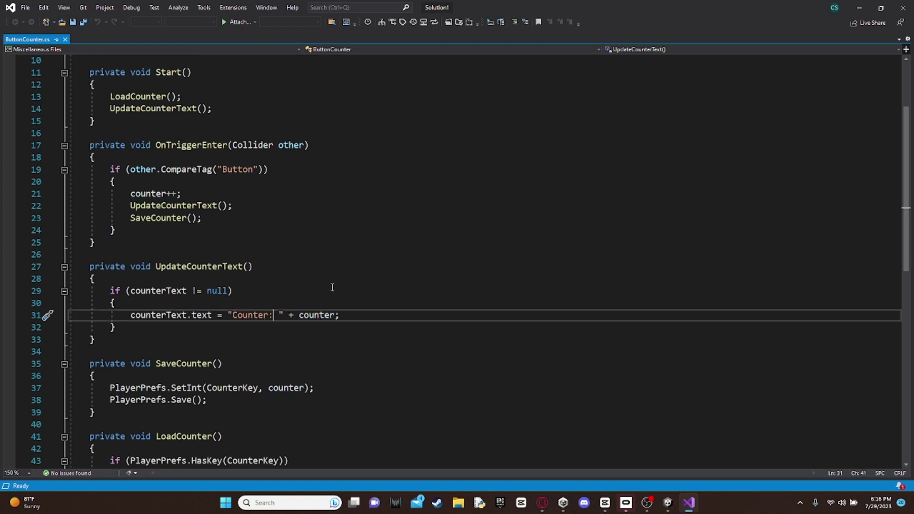
{"action": "left_click", "coordinate": [283, 314]}
Replace the "Counter:" label text with "Clicks:" on line 31.
{"action": "key", "text": "BackSpace"}
{"action": "key", "text": "BackSpace"}
{"action": "key", "text": "BackSpace"}
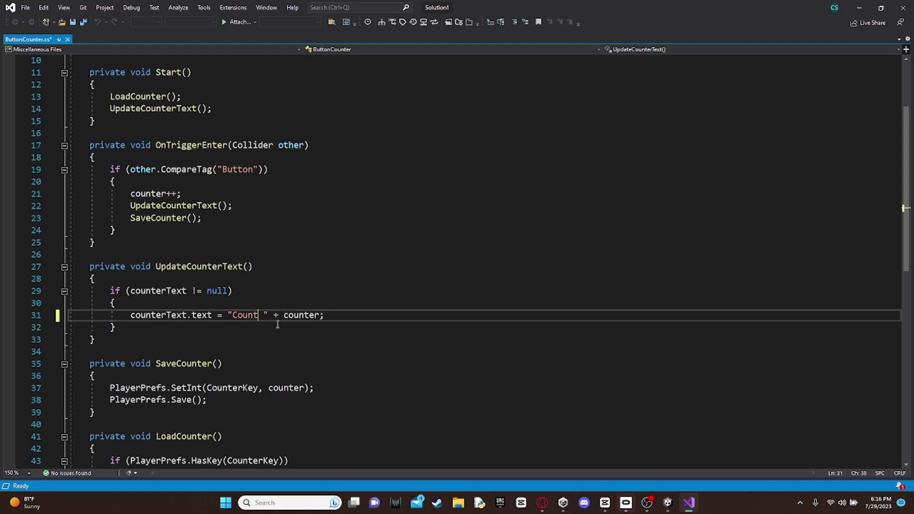
{"action": "key", "text": "BackSpace"}
{"action": "key", "text": "BackSpace"}
{"action": "key", "text": "BackSpace"}
{"action": "key", "text": "BackSpace"}
{"action": "key", "text": "BackSpace"}
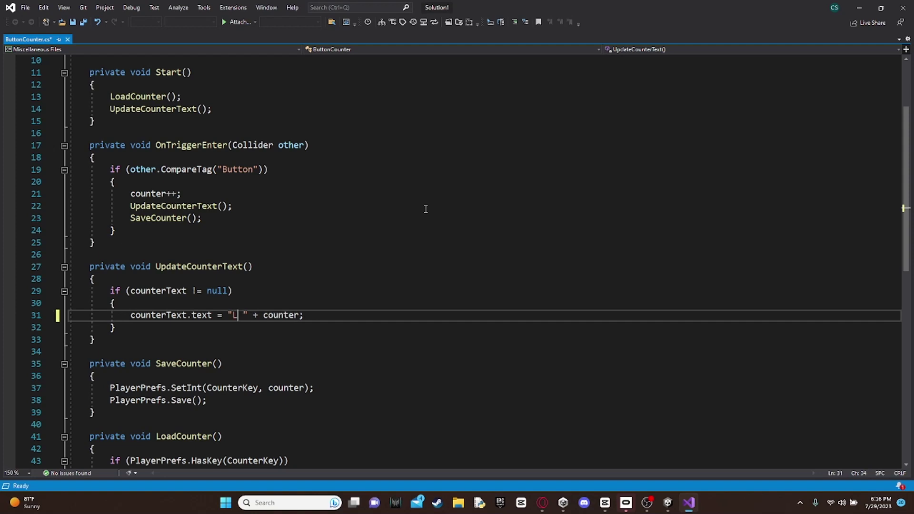
{"action": "type", "text": "Cli"}
{"action": "type", "text": "cks"}
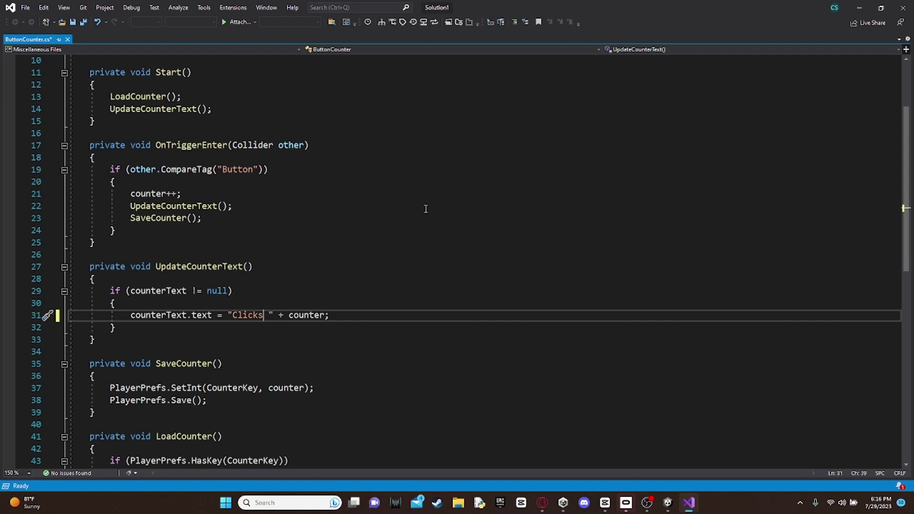
{"action": "type", "text": ":"}
{"action": "left_click_drag", "start_coordinate": [267, 315], "coordinate": [265, 314]}
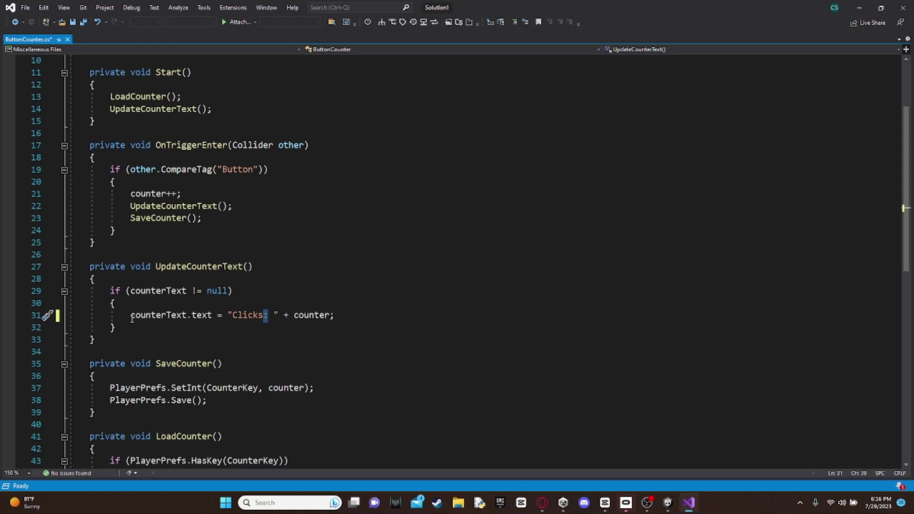
{"action": "left_click", "coordinate": [460, 303]}
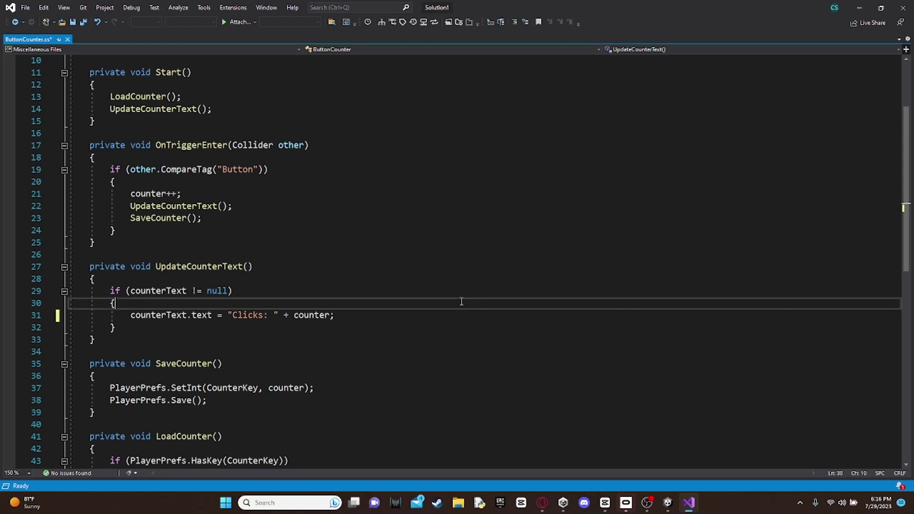
Save ButtonCounter.cs via File and close Visual Studio with Alt+F4.
{"action": "left_click", "coordinate": [25, 8]}
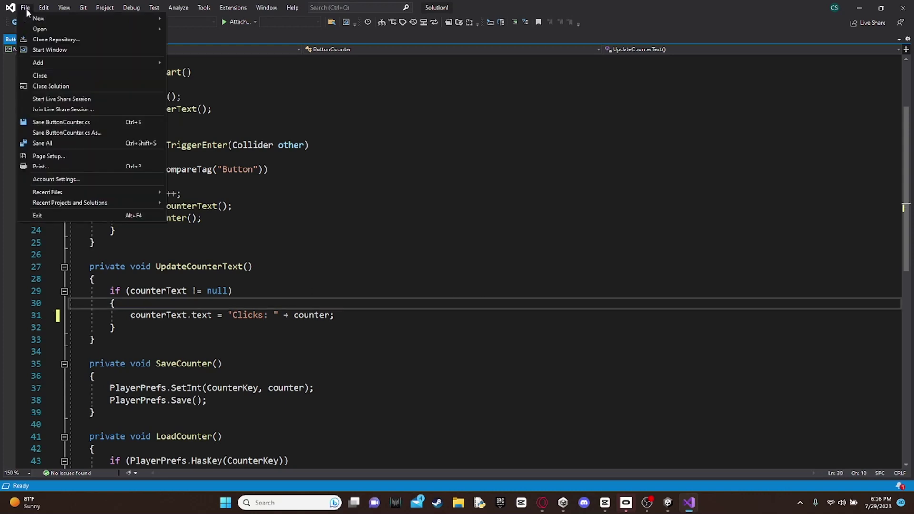
{"action": "left_click", "coordinate": [61, 122]}
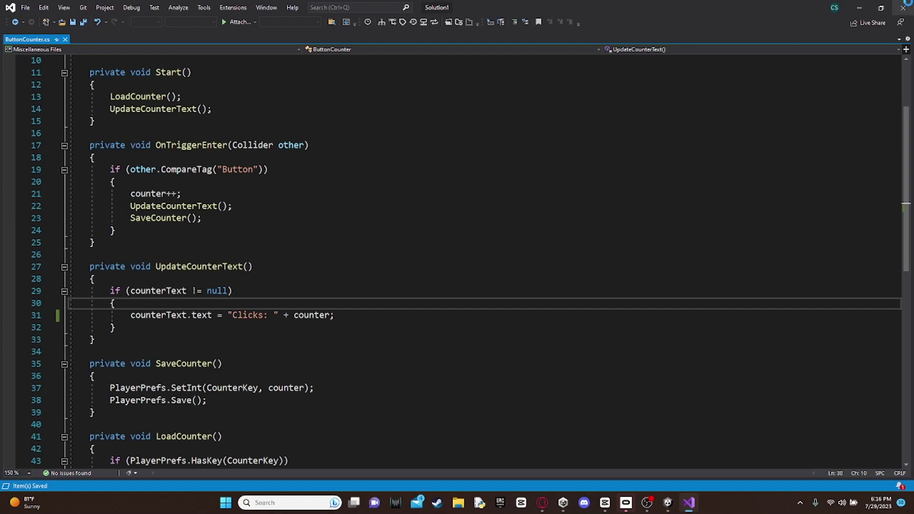
{"action": "key", "text": "alt+F4"}
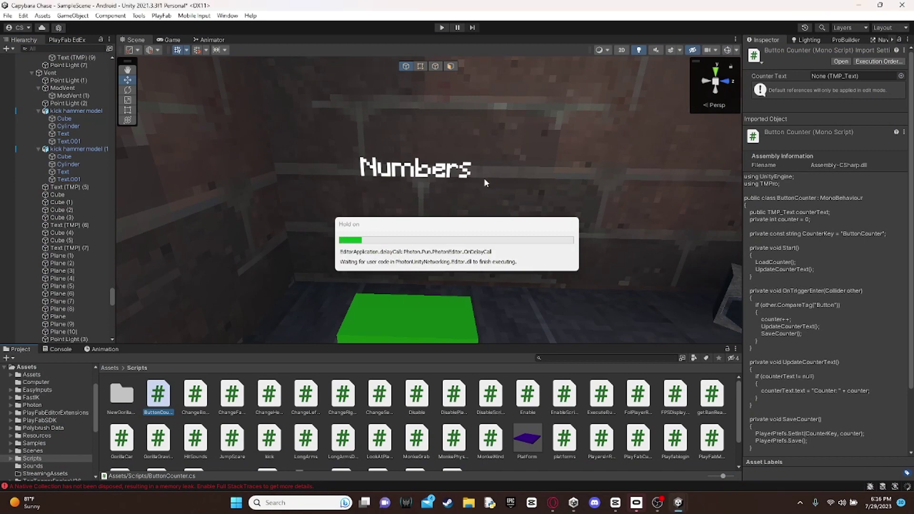
Play the recompiled scene and view the sign reading Clicks: 10 in the Scene view.
{"action": "left_click", "coordinate": [442, 28]}
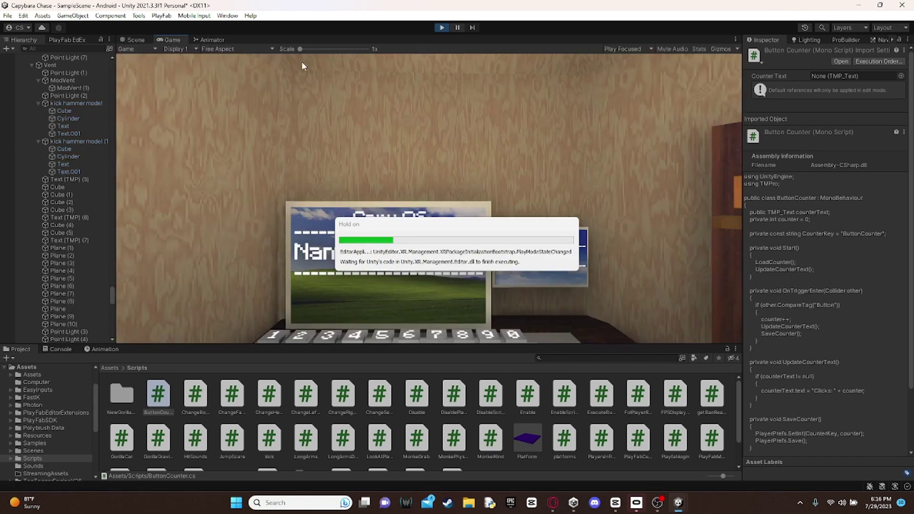
{"action": "left_click", "coordinate": [132, 40]}
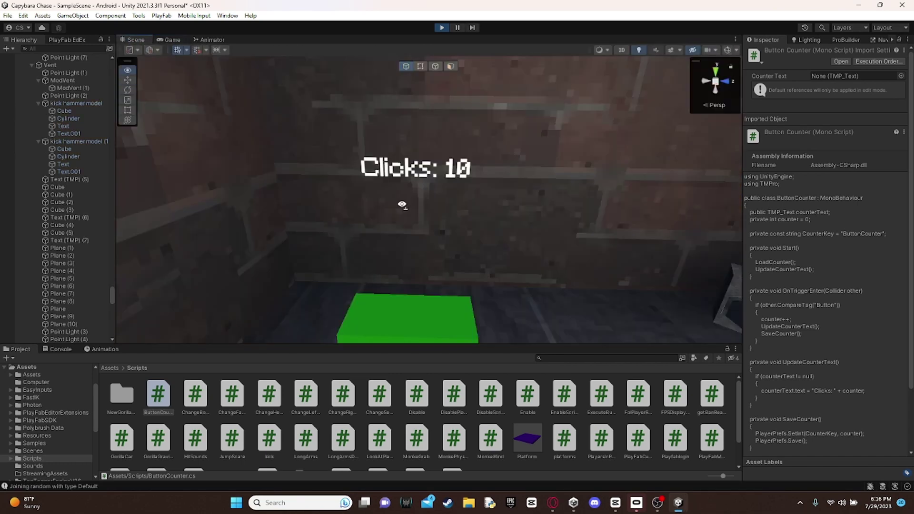
{"action": "right_click_drag", "start_coordinate": [402, 204], "coordinate": [436, 195]}
Stop Play mode to return the scene to editing, the counter text reverting to Numbers.
{"action": "left_click", "coordinate": [441, 28]}
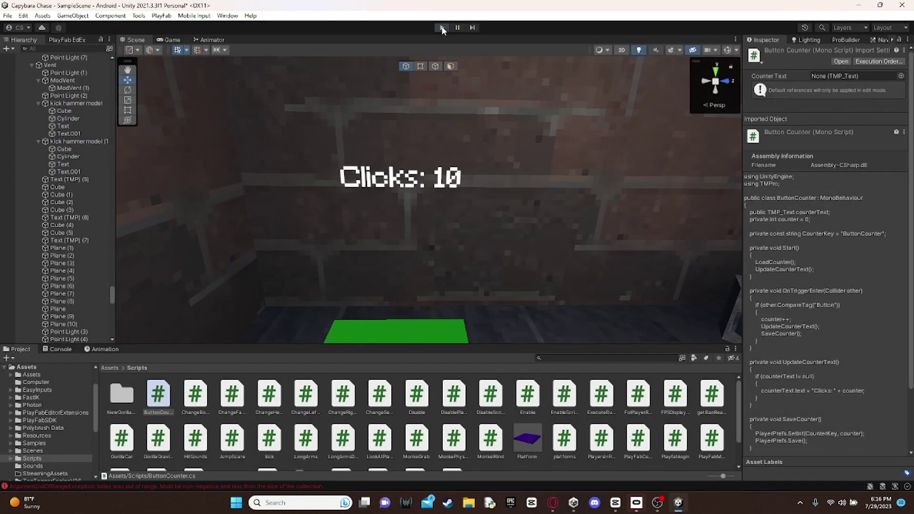